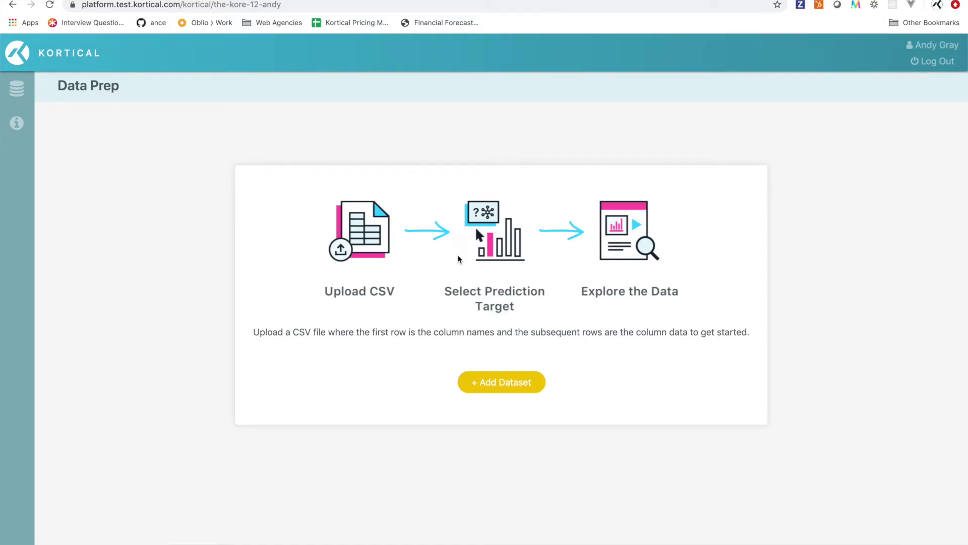
- Upload titanic_train.csv from Downloads as a new dataset
click(496, 386)
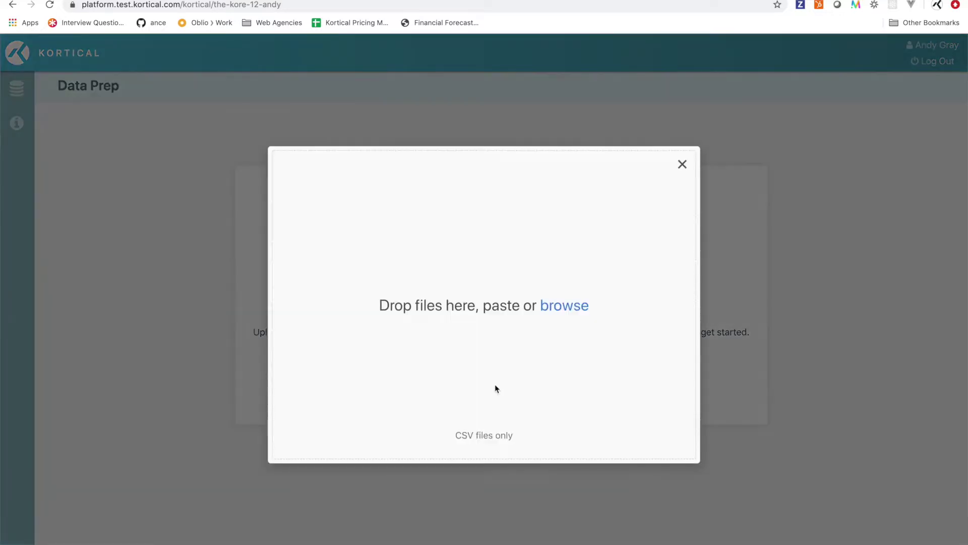
click(561, 304)
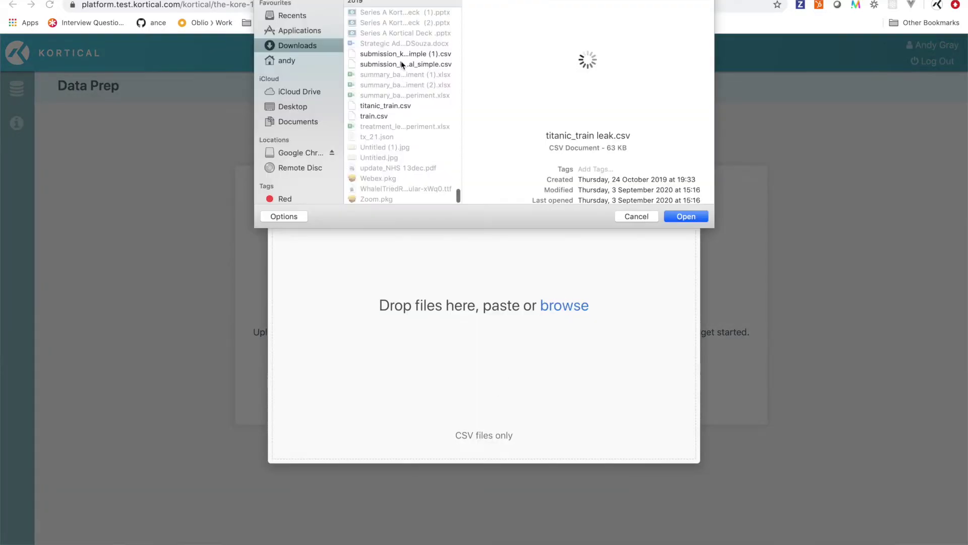
double_click(399, 107)
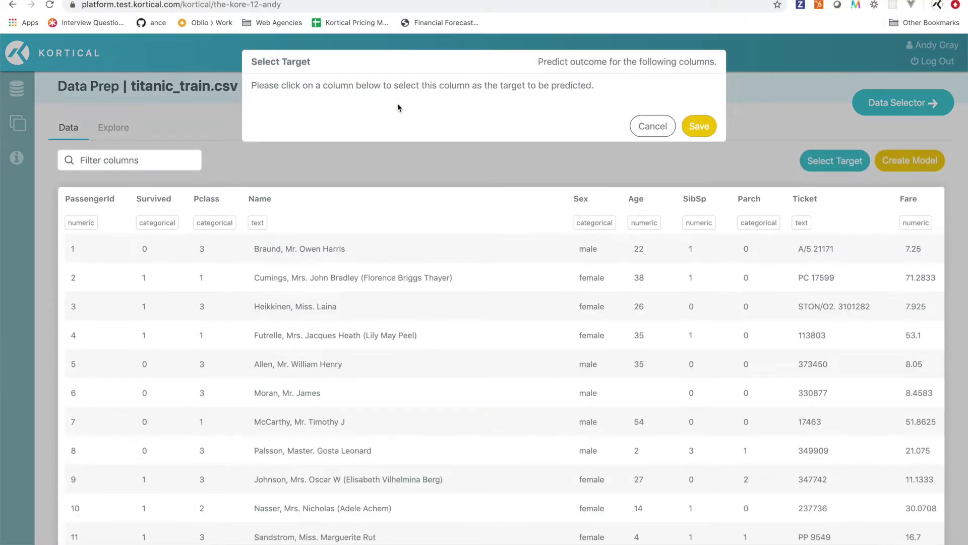
- Preview the titanic_train.csv columns, then set Survived as the prediction target and save
scroll(386, 293, down, 2)
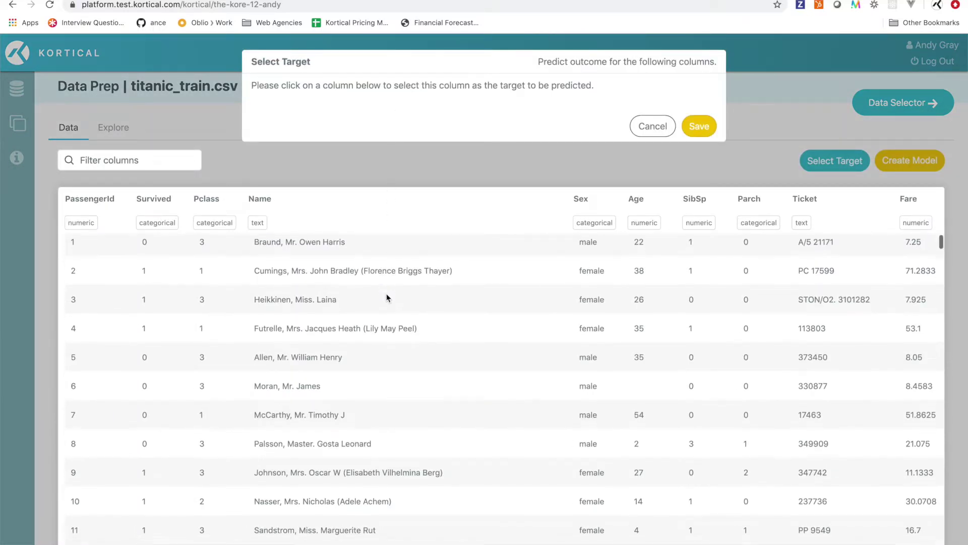
scroll(388, 298, up, 1)
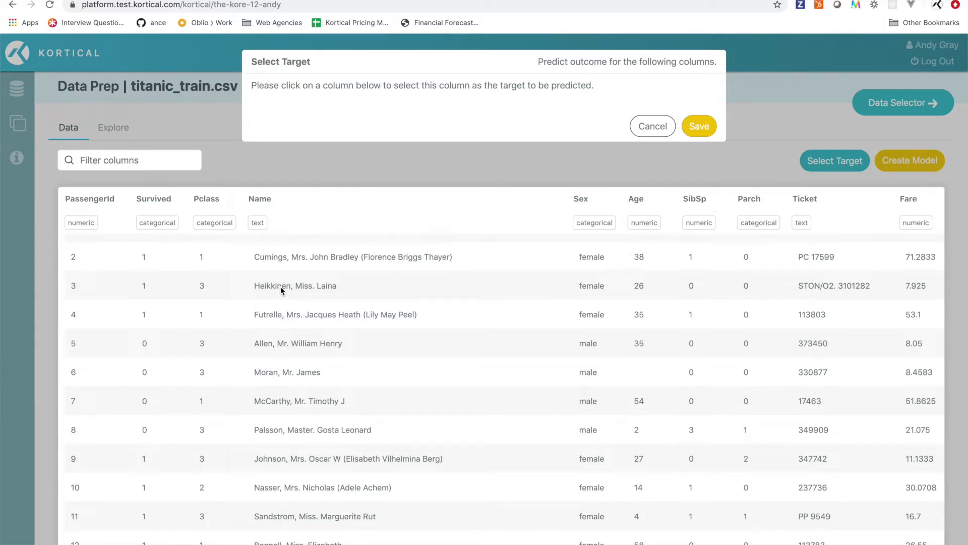
scroll(516, 324, right, 2)
scroll(518, 328, right, 2)
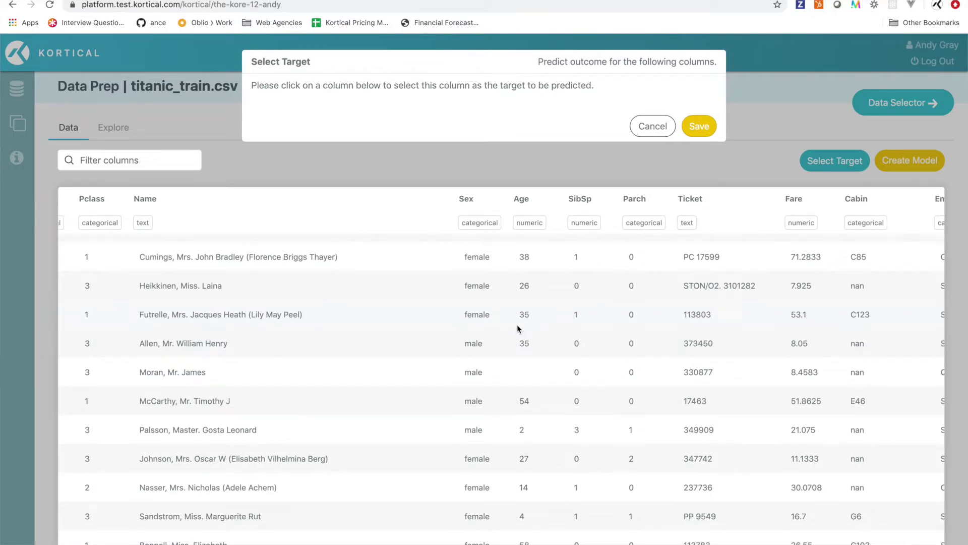
scroll(518, 329, right, 2)
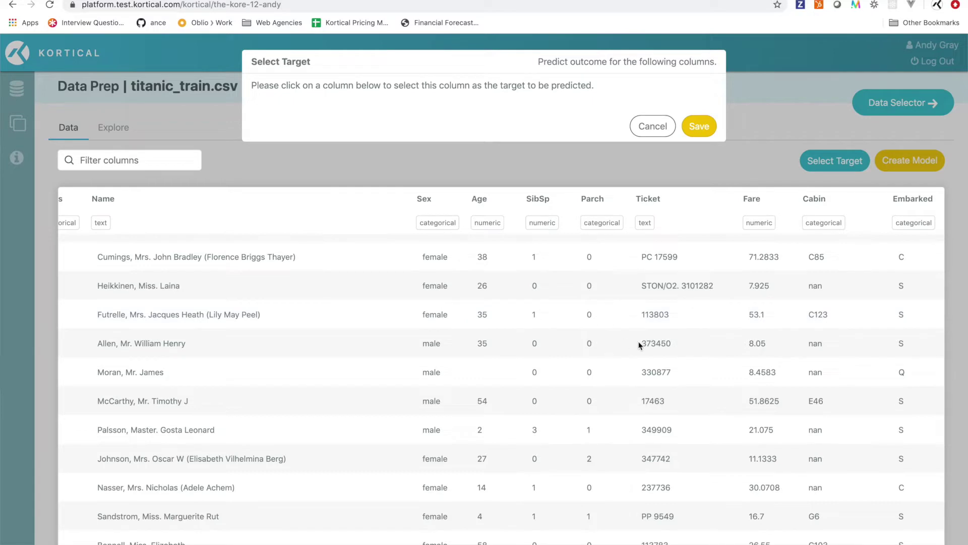
scroll(666, 350, right, 1)
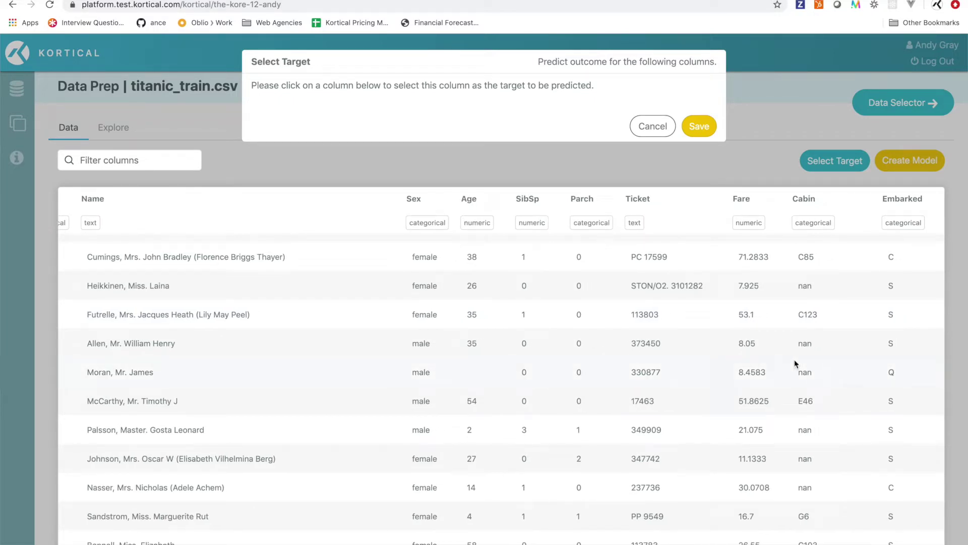
scroll(692, 356, left, 5)
scroll(692, 356, left, 1)
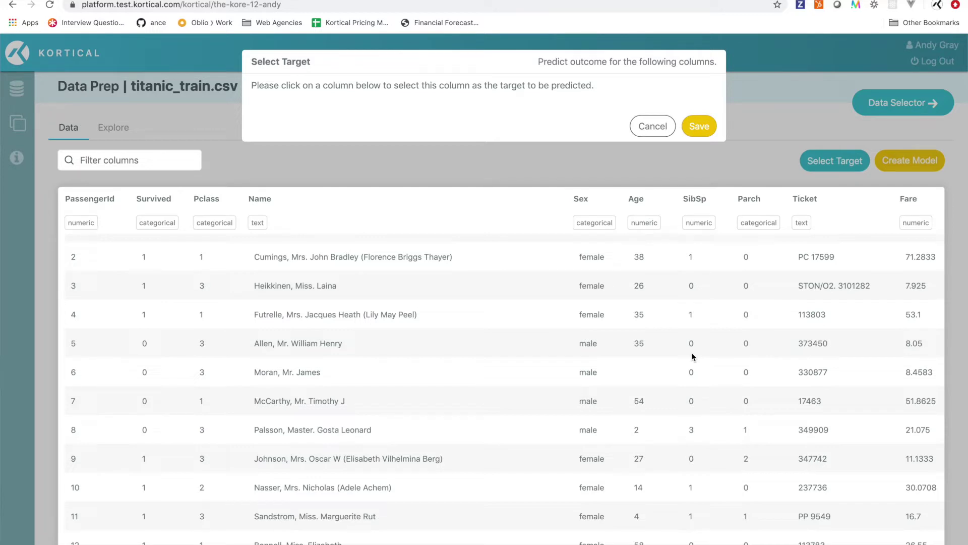
click(158, 226)
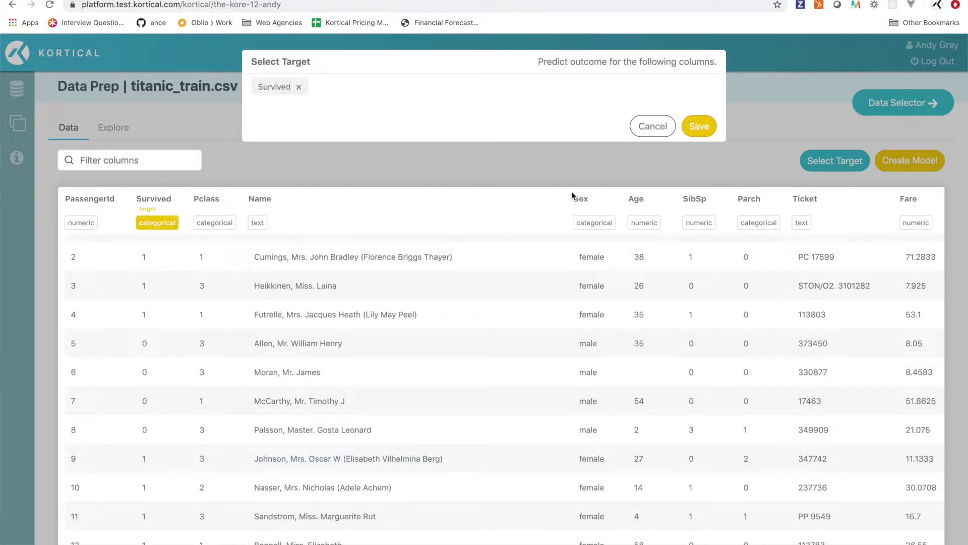
click(706, 131)
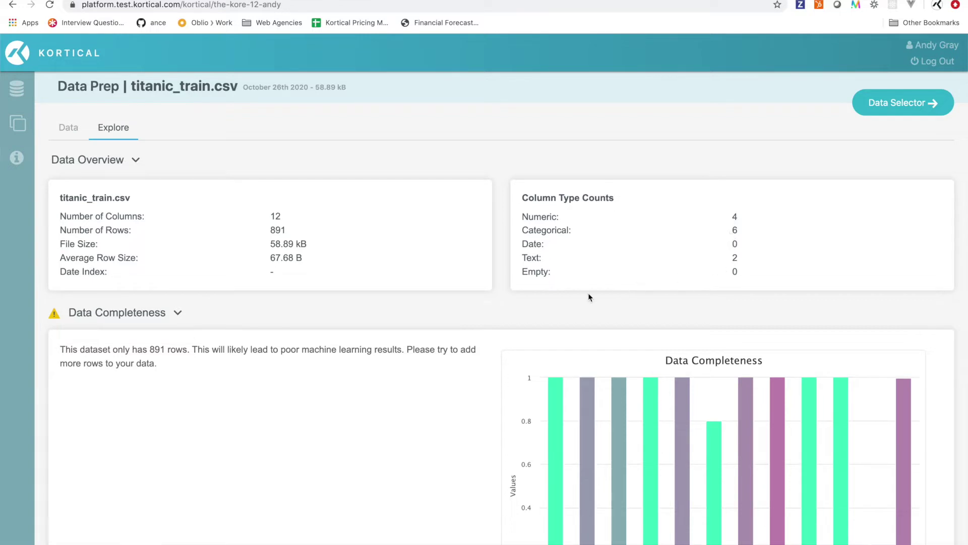
- Scroll to the Data Completeness chart, where Age is about 0.8 and Cabin about 0.23 complete
scroll(569, 300, down, 5)
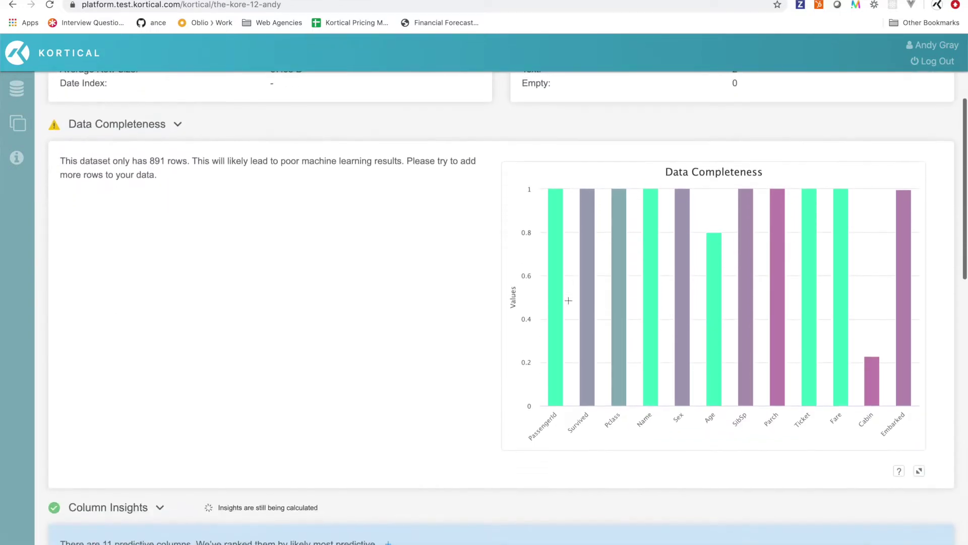
scroll(569, 301, up, 1)
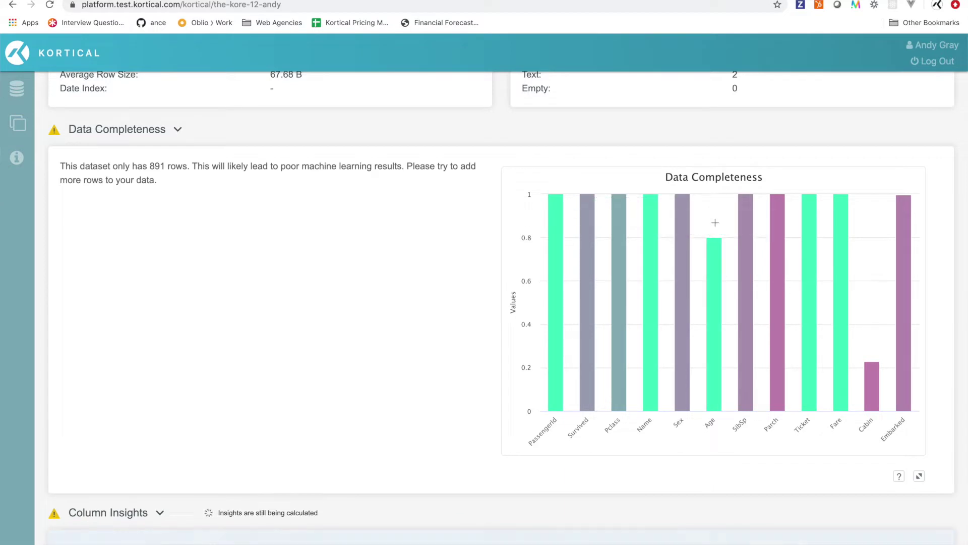
mouse_move(703, 222)
mouse_move(842, 281)
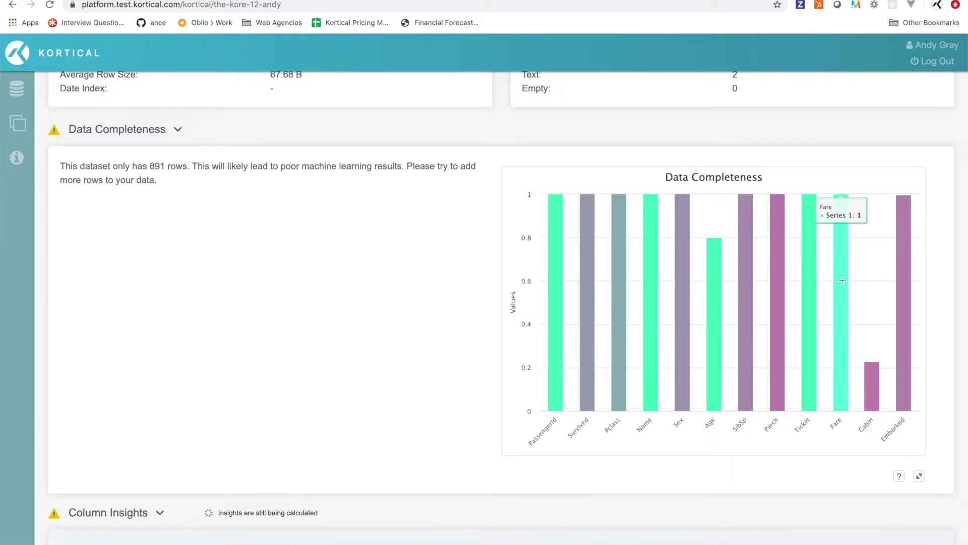
mouse_move(783, 282)
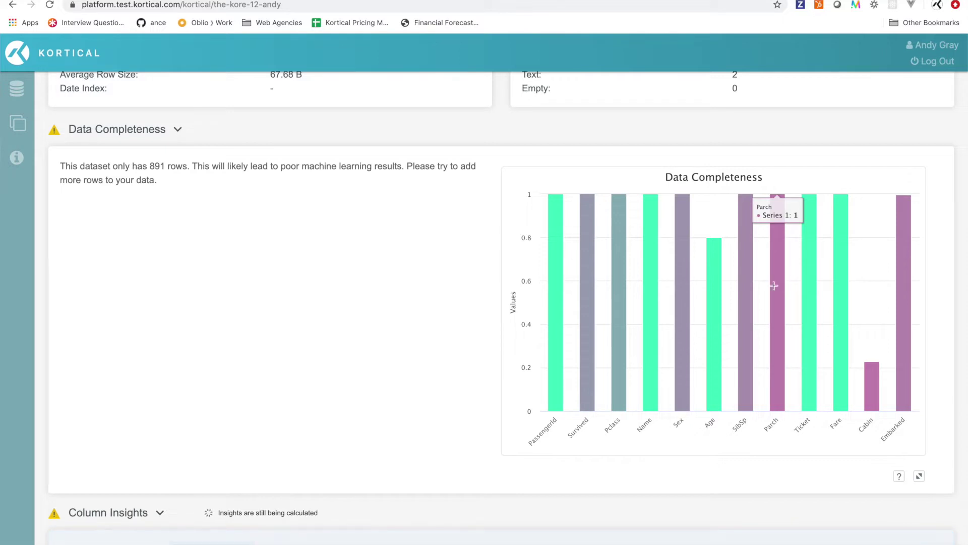
scroll(670, 406, down, 1)
- Scroll down to Column Insights and inspect the Feature Importances bars led by Sex, Name and Pclass
scroll(669, 406, down, 3)
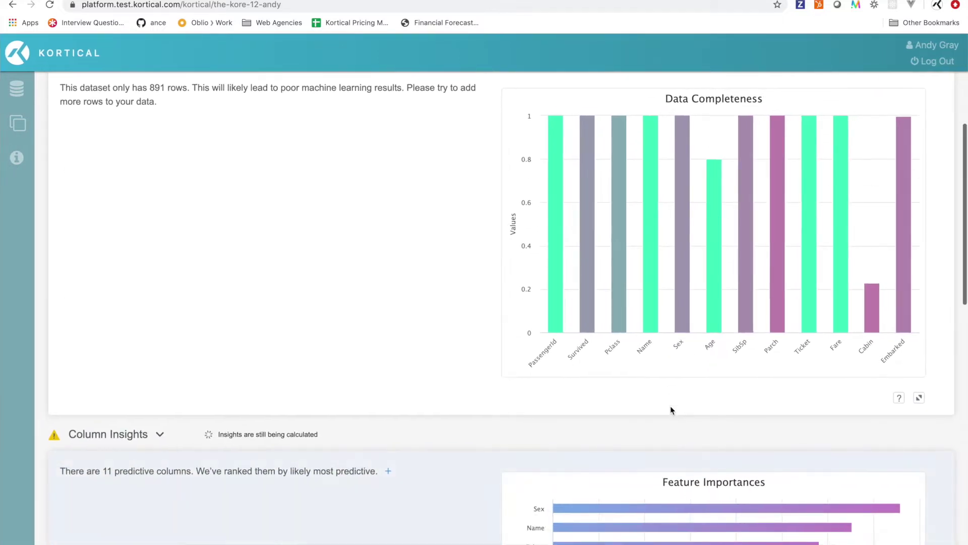
scroll(670, 407, down, 10)
scroll(670, 406, down, 1)
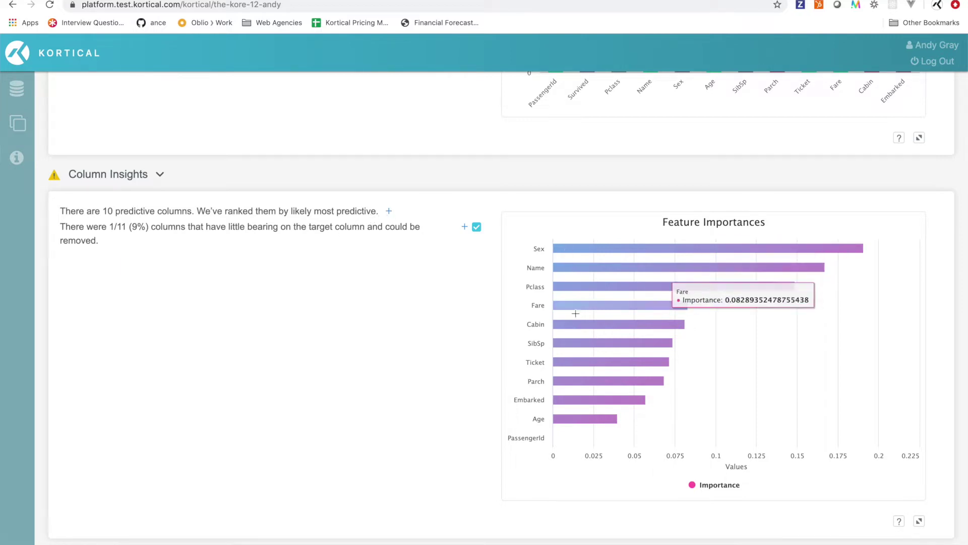
mouse_move(577, 321)
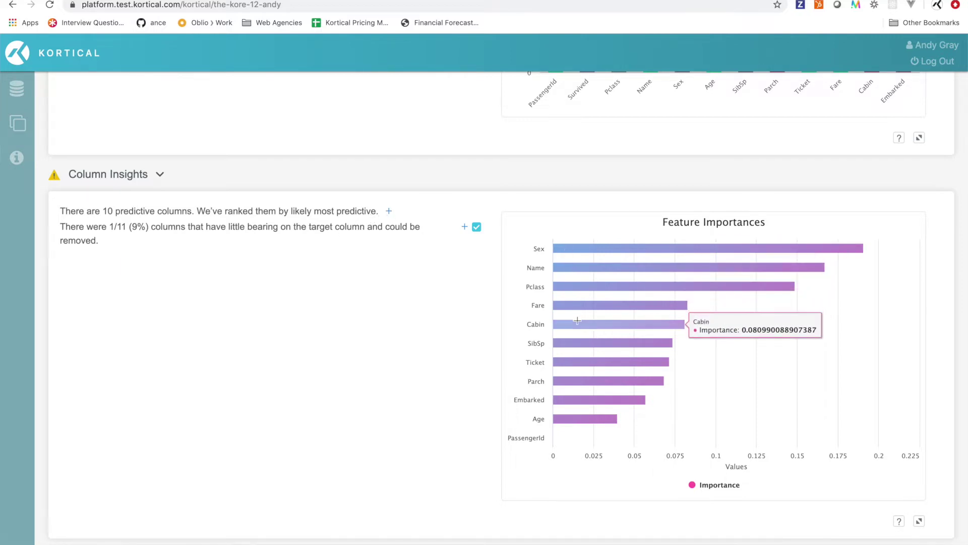
- Expand the ten ranked predictive columns, chart Sex against Survived, then collapse Sex
click(389, 212)
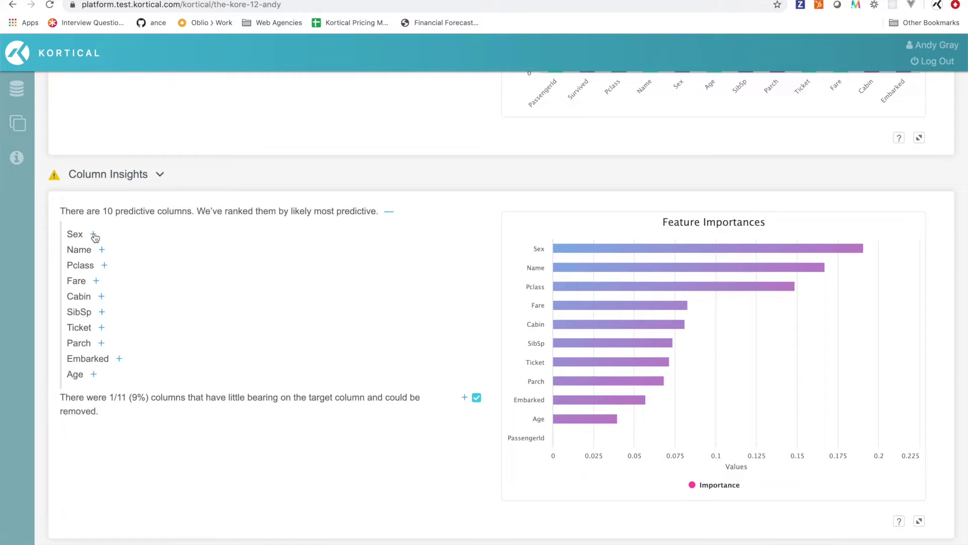
click(93, 235)
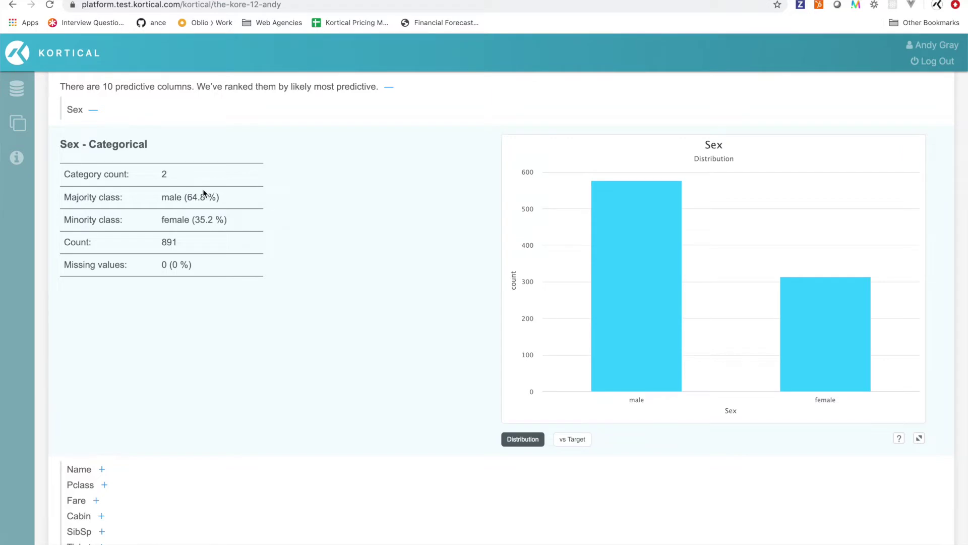
click(574, 440)
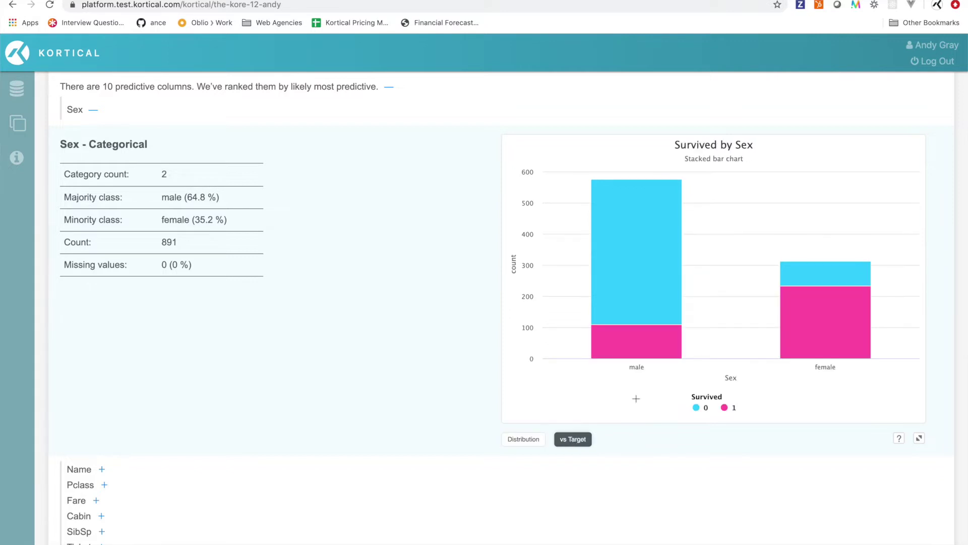
mouse_move(671, 353)
click(93, 111)
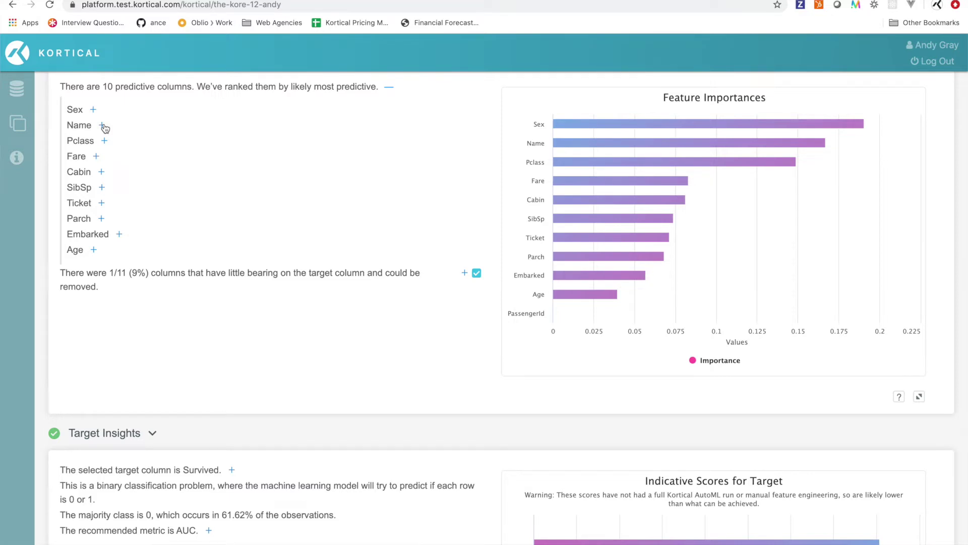
- Expand Name's details and chart its top five words against Survived
click(103, 126)
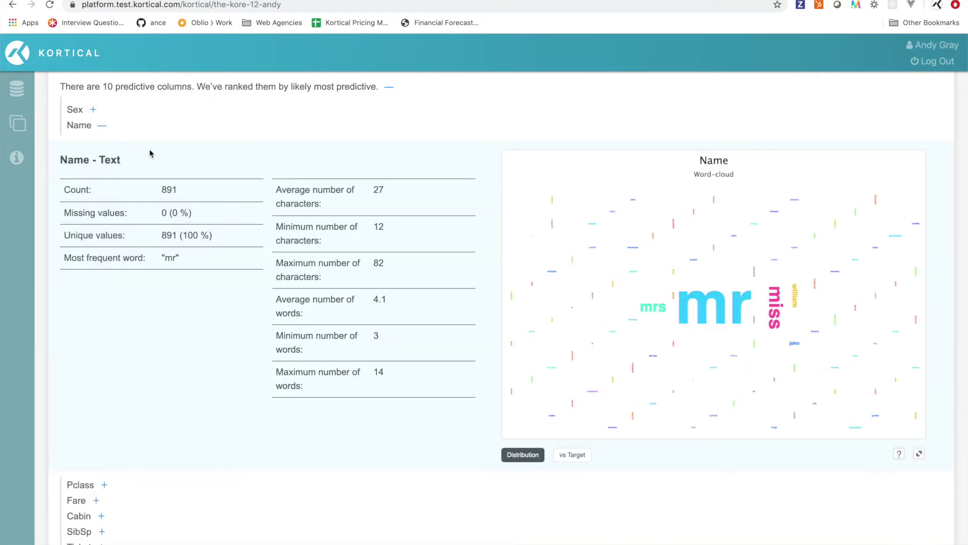
scroll(234, 282, down, 1)
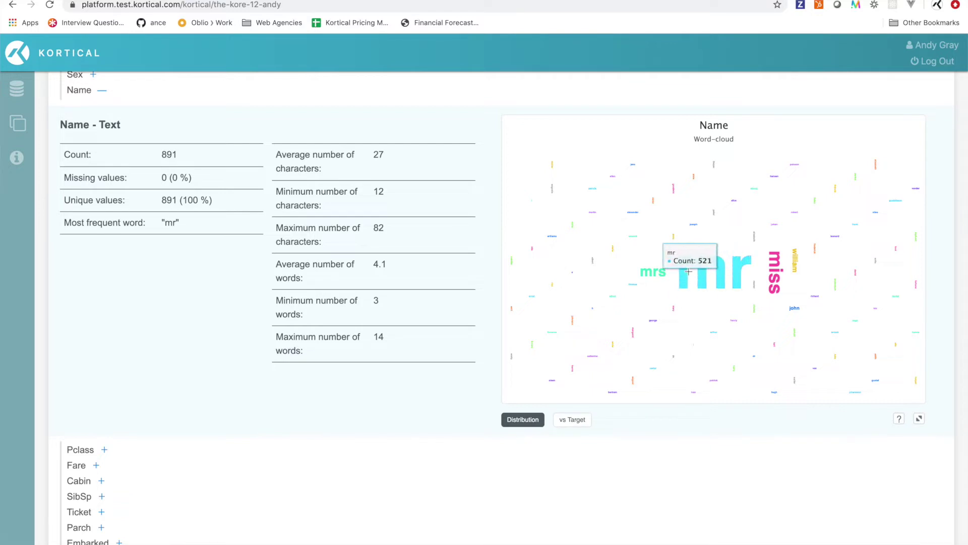
mouse_move(660, 270)
mouse_move(717, 292)
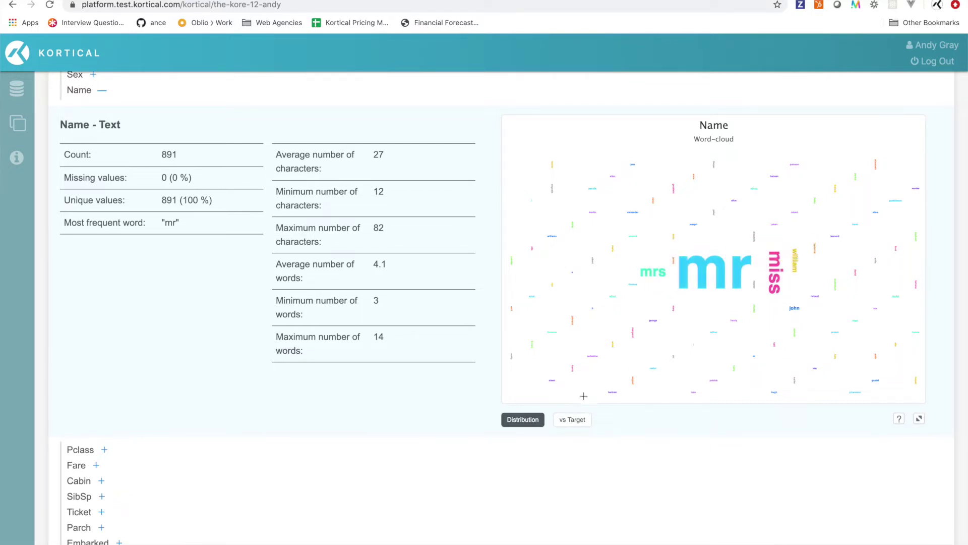
click(574, 421)
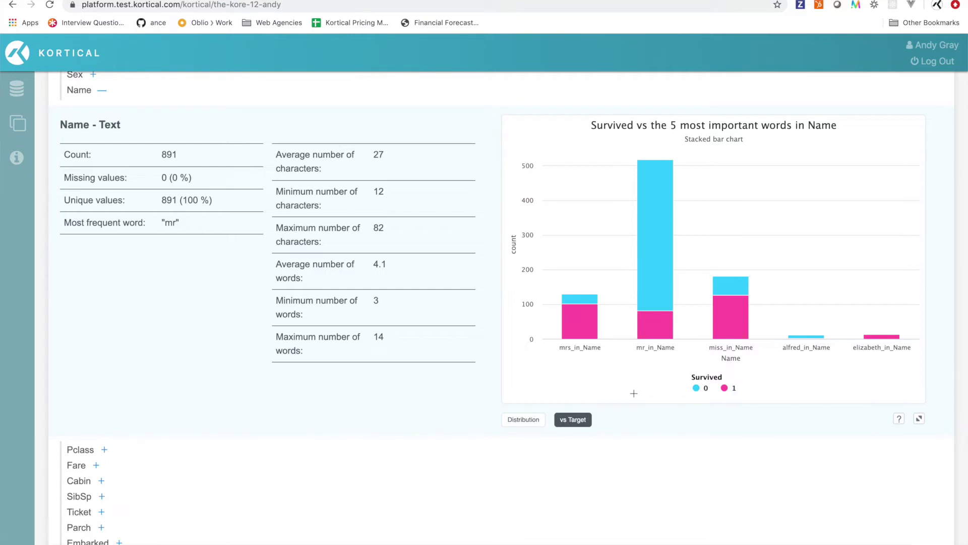
- Review the Name word-versus-survival bars, collapse Name, and expand Fare's statistics
mouse_move(583, 320)
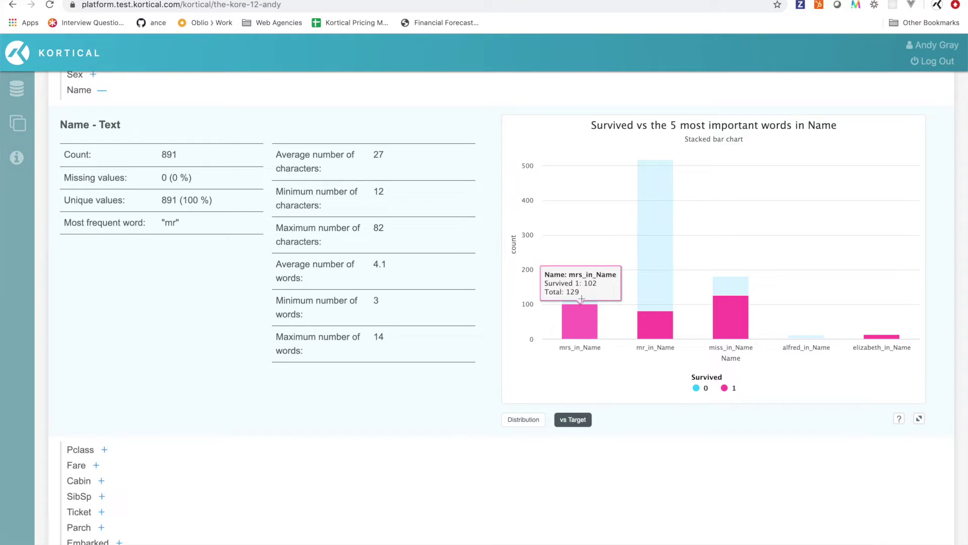
mouse_move(731, 305)
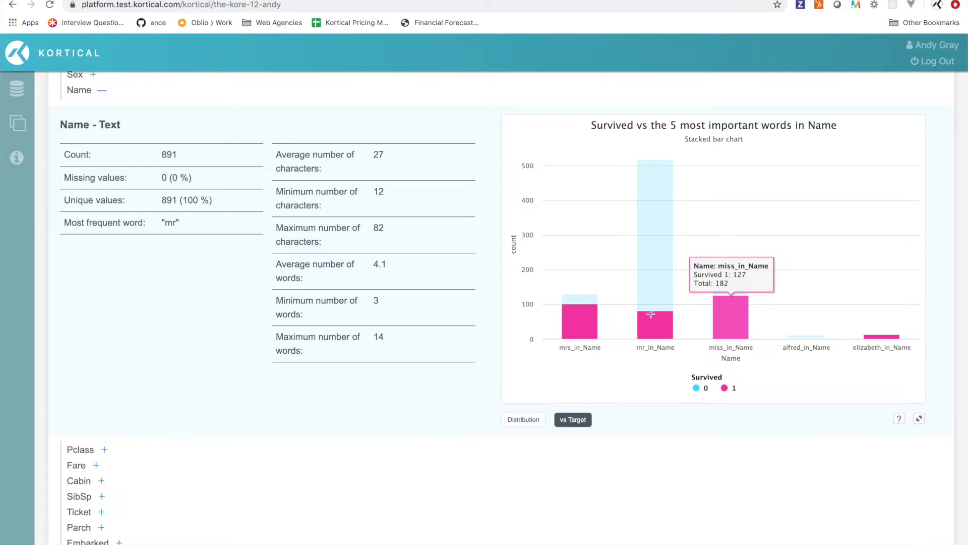
mouse_move(658, 315)
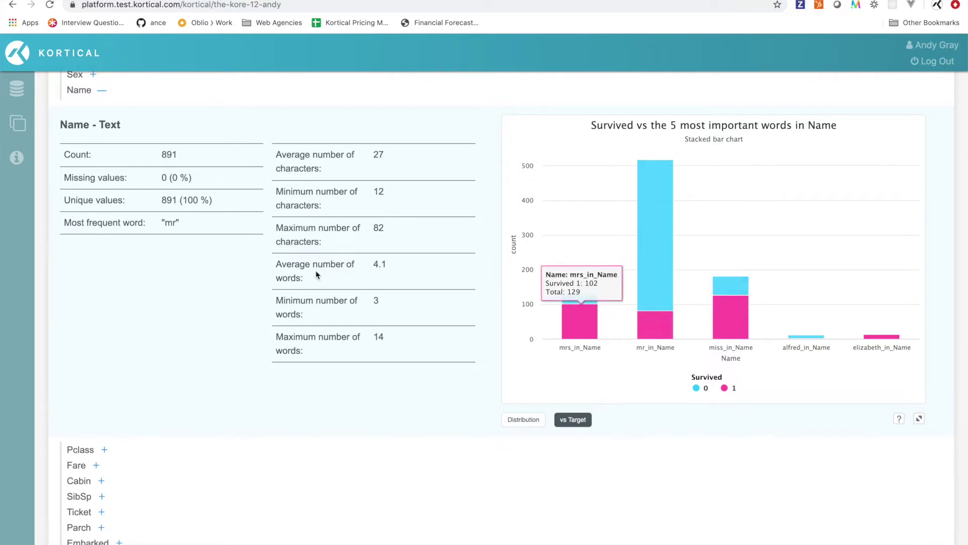
click(102, 92)
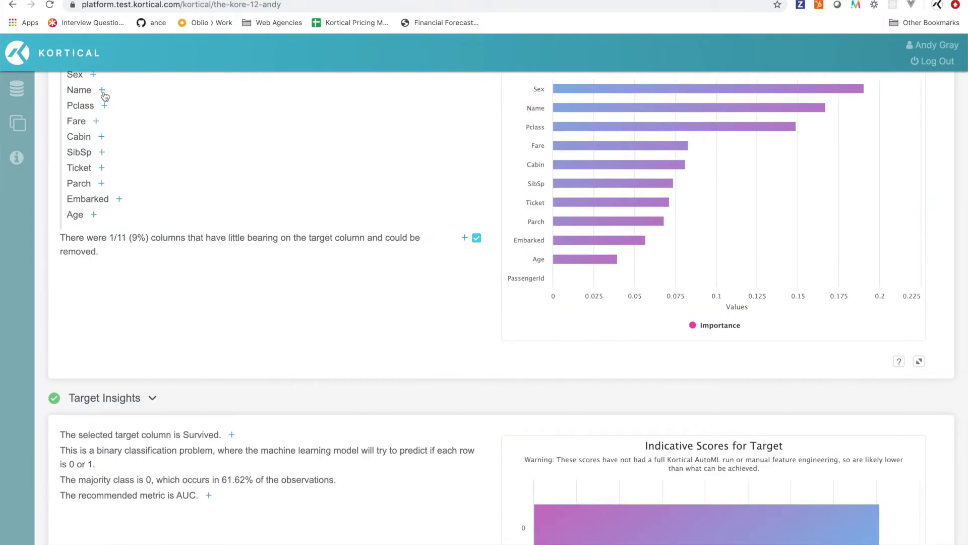
click(96, 122)
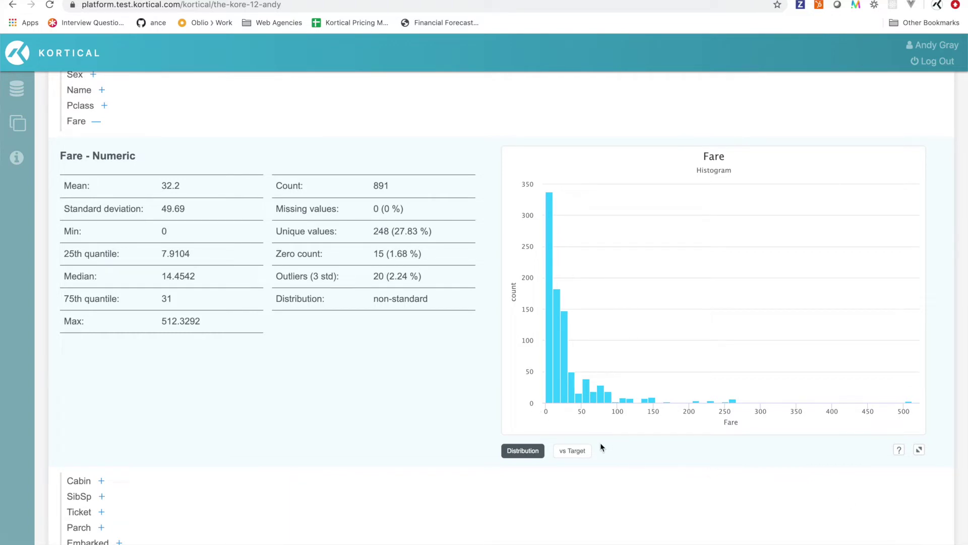
- Review Fare's statistics, then show its histogram against Survived in full screen
mouse_move(552, 206)
mouse_move(908, 402)
mouse_move(574, 377)
click(570, 455)
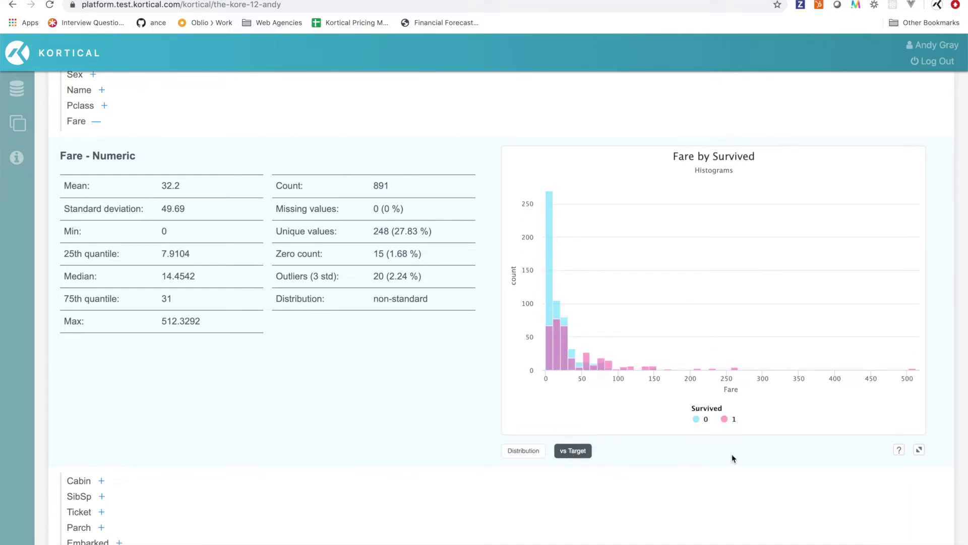
click(920, 451)
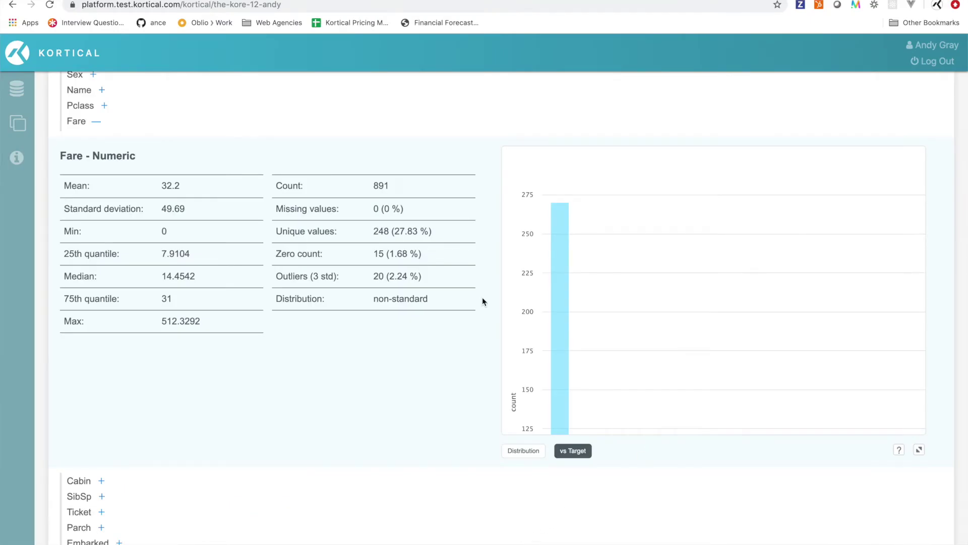
- Collapse Fare and expand Cabin with its chart split by Survived
click(96, 122)
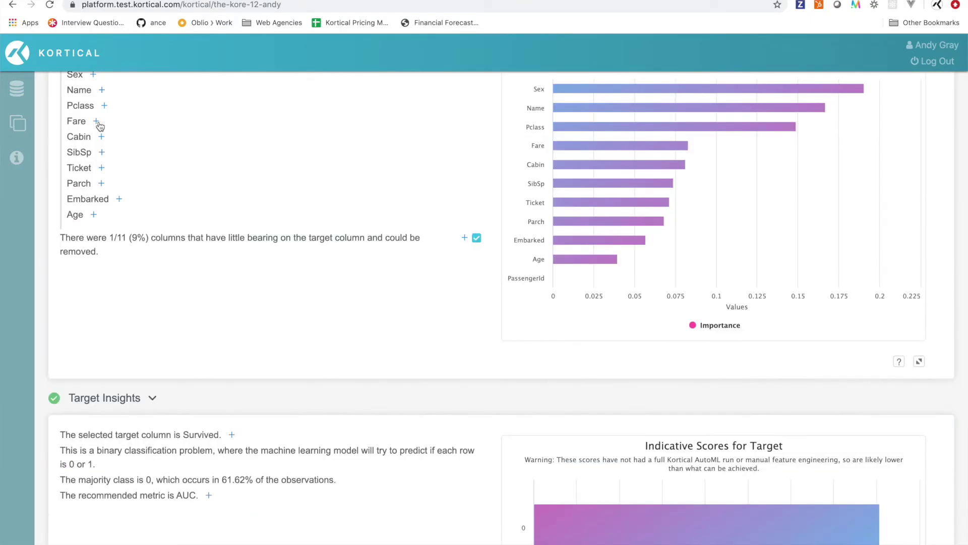
click(101, 137)
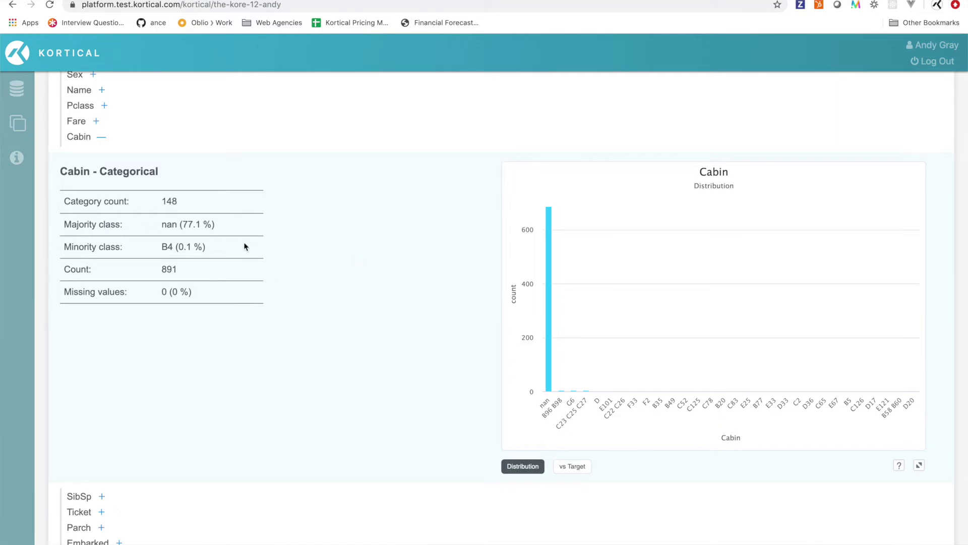
click(570, 468)
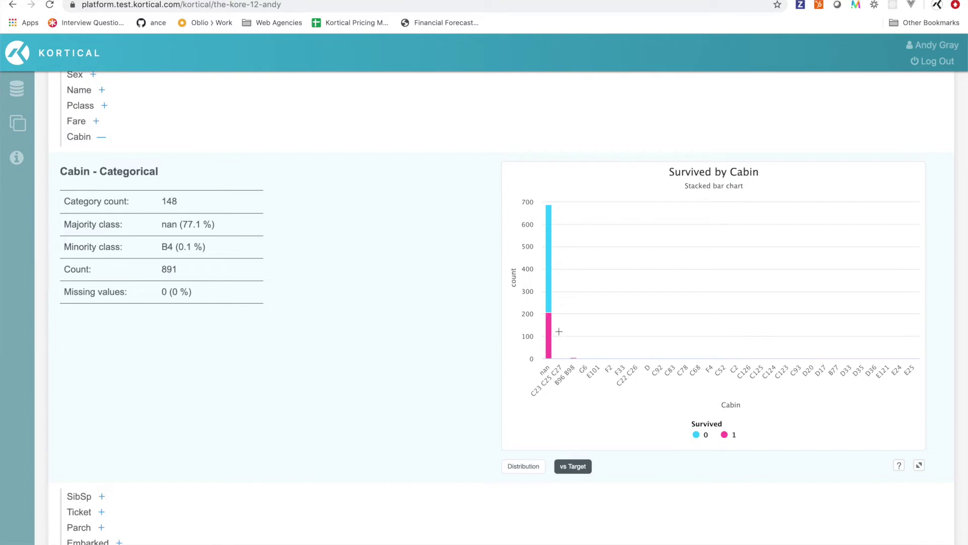
- Zoom the Cabin chart into the small cabins up to D17, reset the zoom, and collapse Cabin
drag(557, 330, 875, 392)
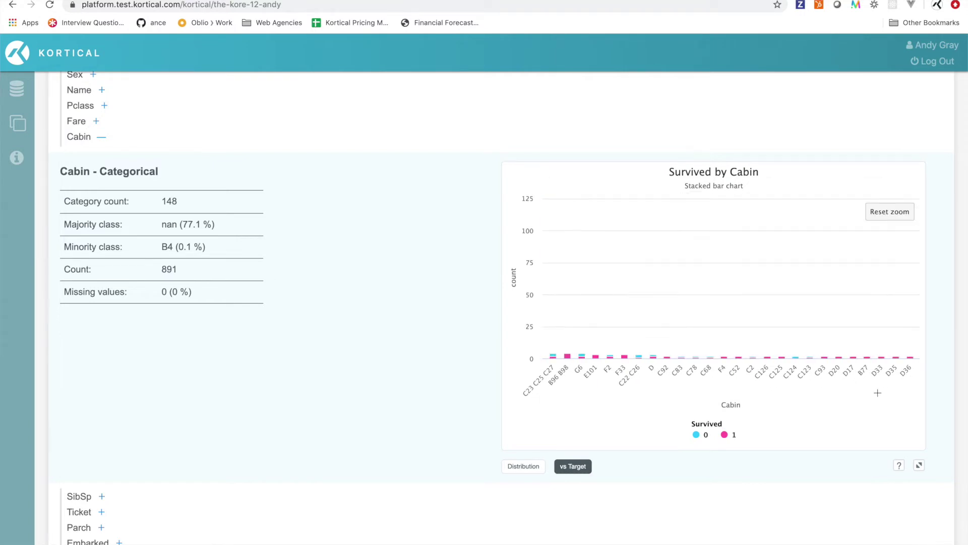
drag(544, 297, 877, 391)
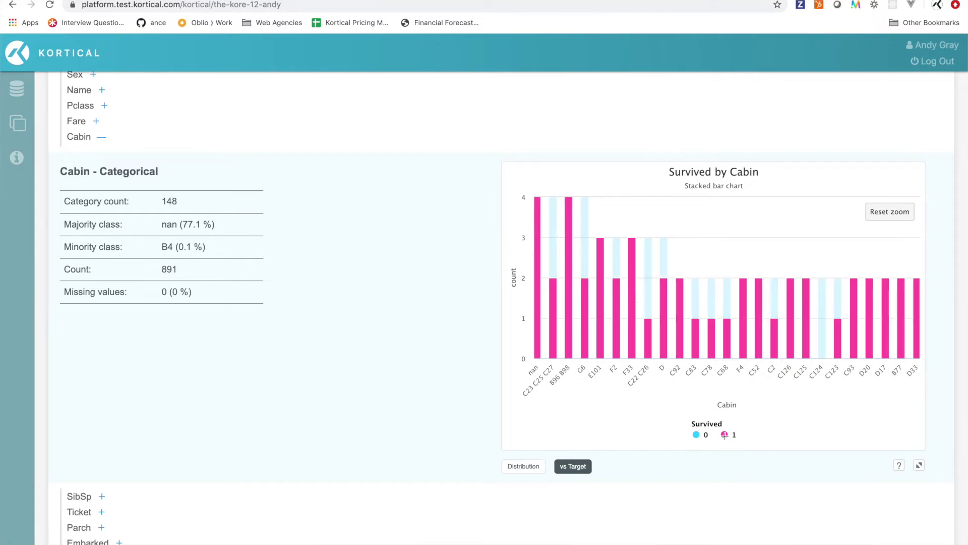
click(887, 217)
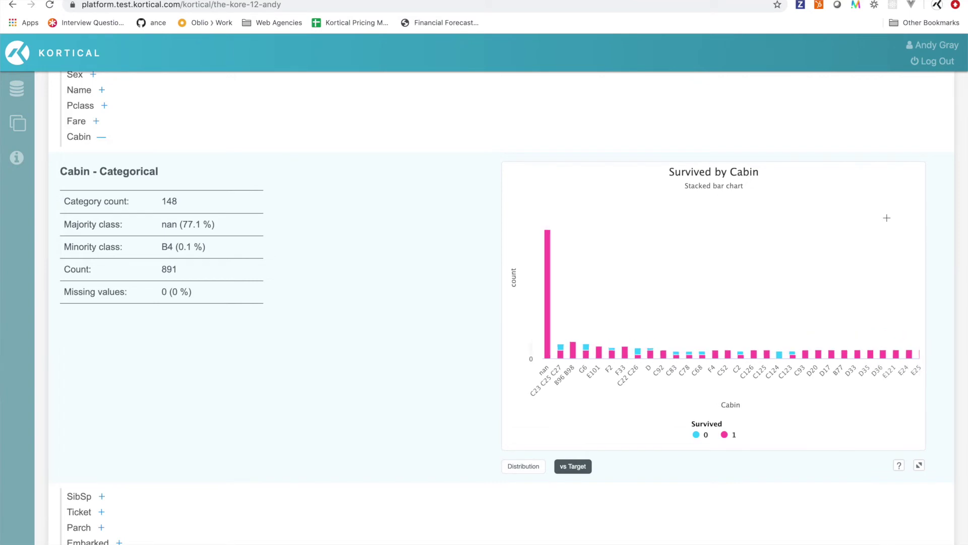
mouse_move(545, 243)
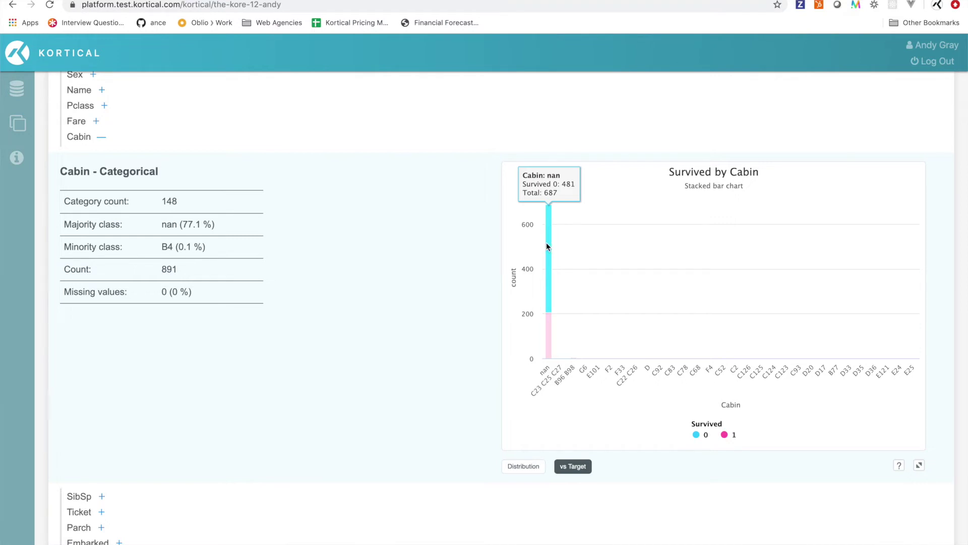
click(103, 138)
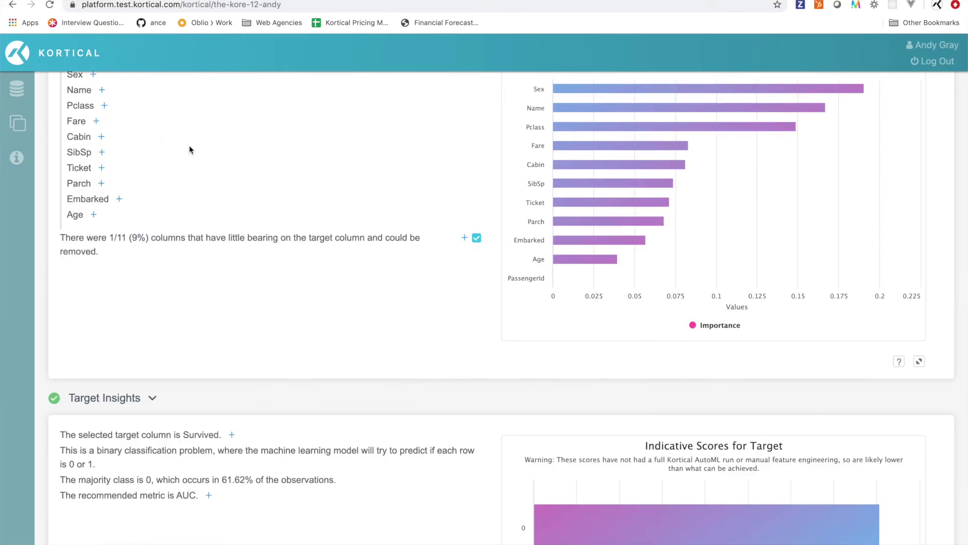
- List the little-bearing columns and inspect PassengerId's uniform index stats (891 unique values), then collapse it
click(463, 238)
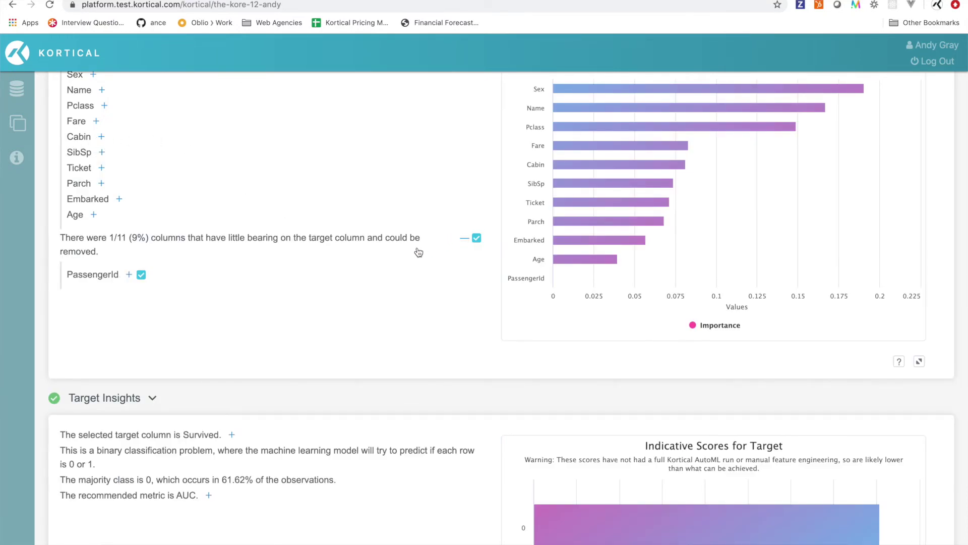
click(128, 275)
scroll(274, 308, down, 2)
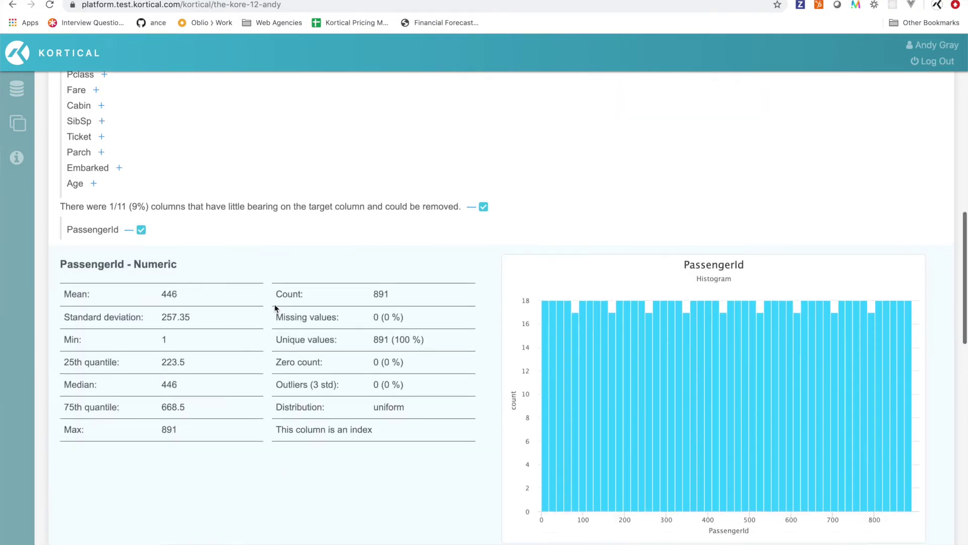
scroll(275, 304, down, 3)
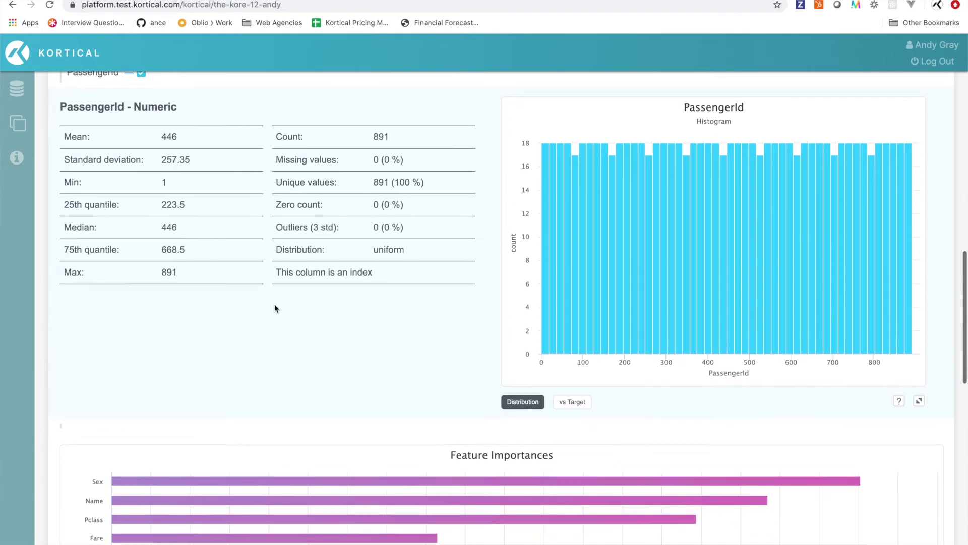
scroll(271, 217, up, 1)
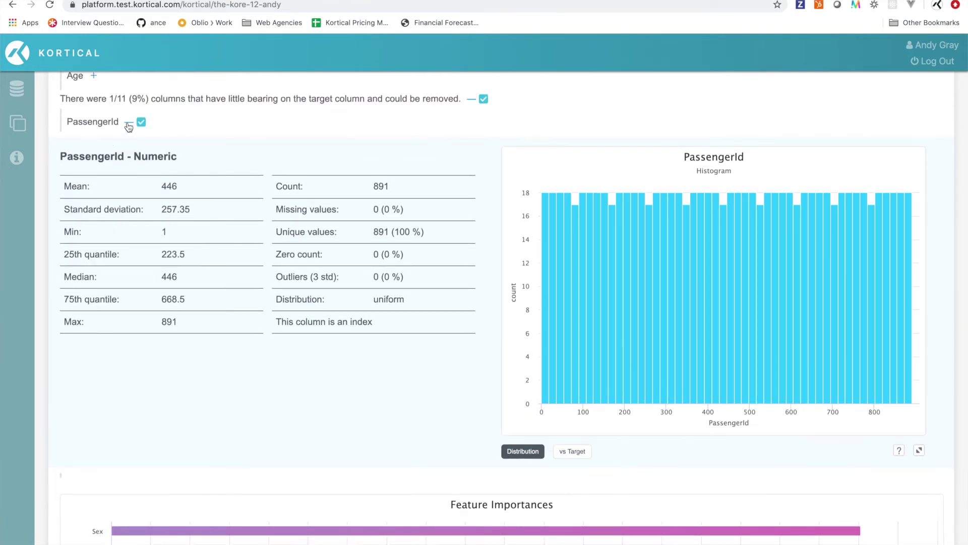
click(129, 124)
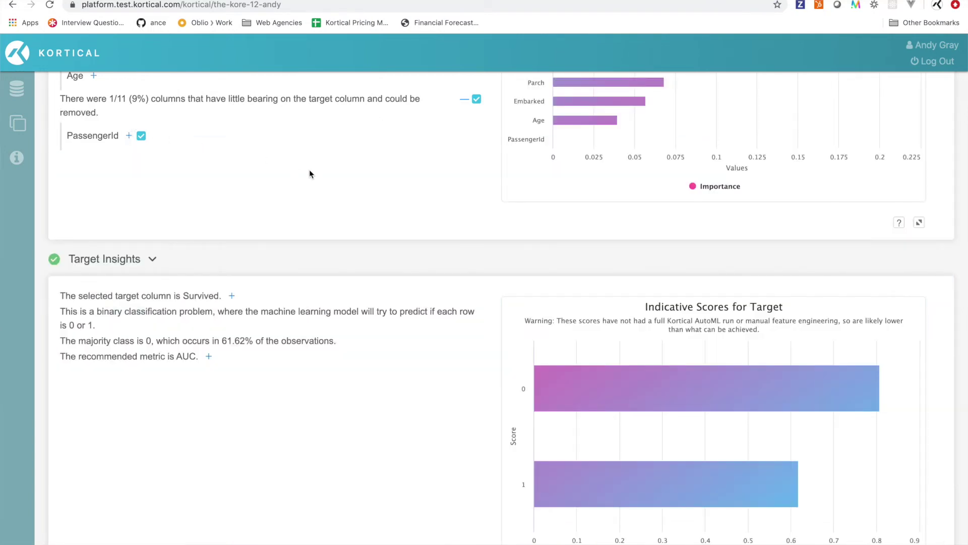
scroll(309, 170, down, 3)
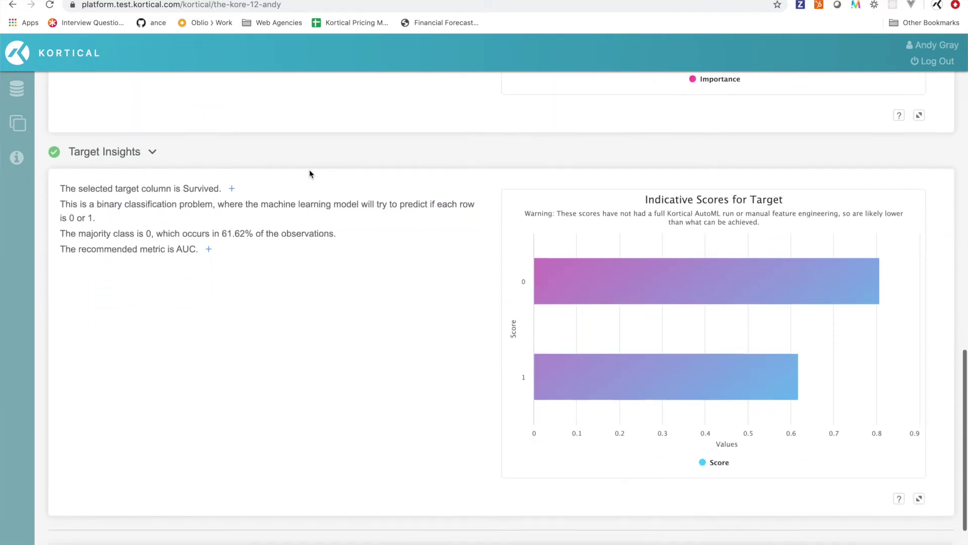
scroll(309, 169, down, 1)
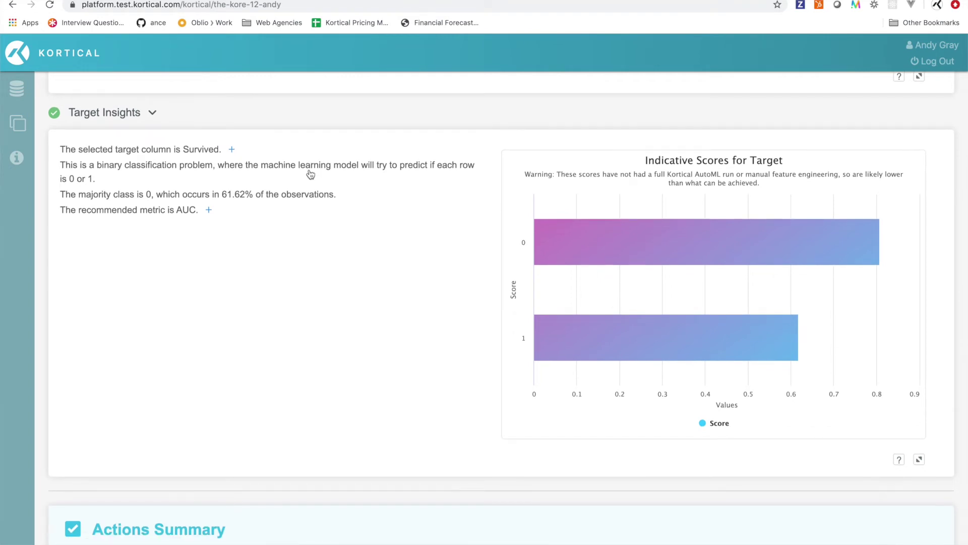
click(232, 150)
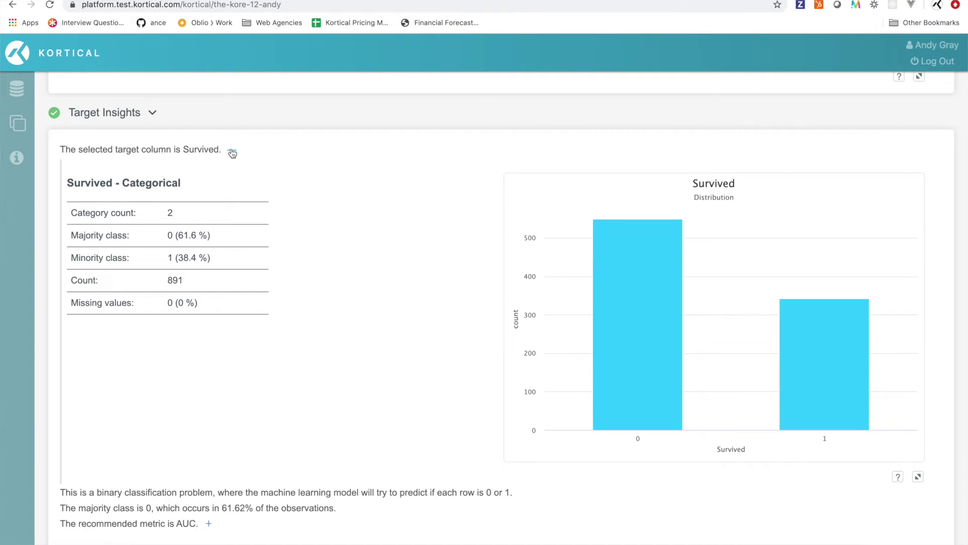
click(231, 151)
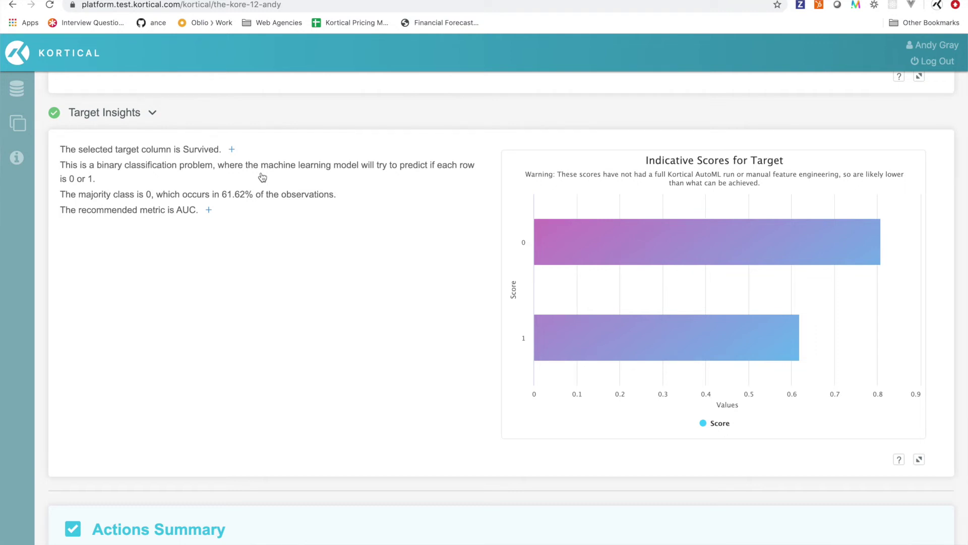
click(211, 212)
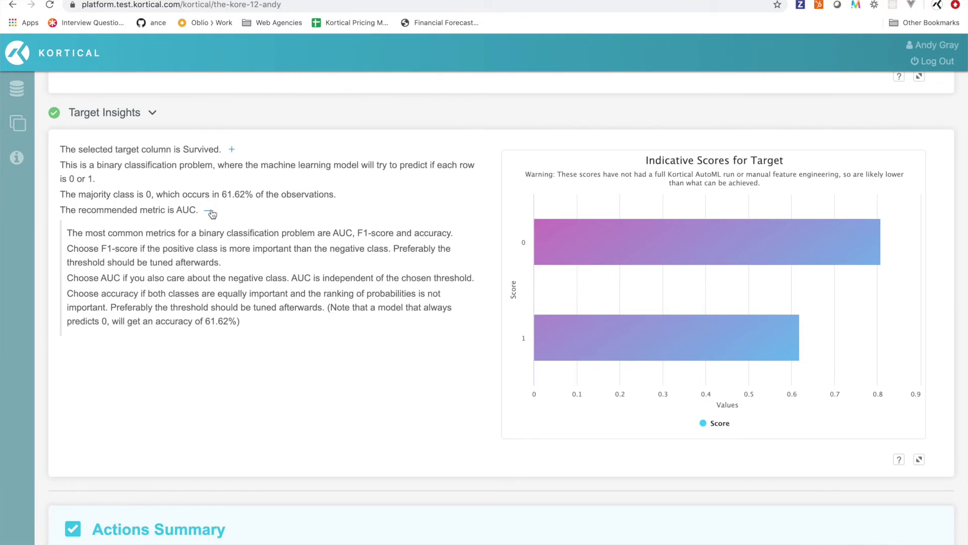
click(210, 212)
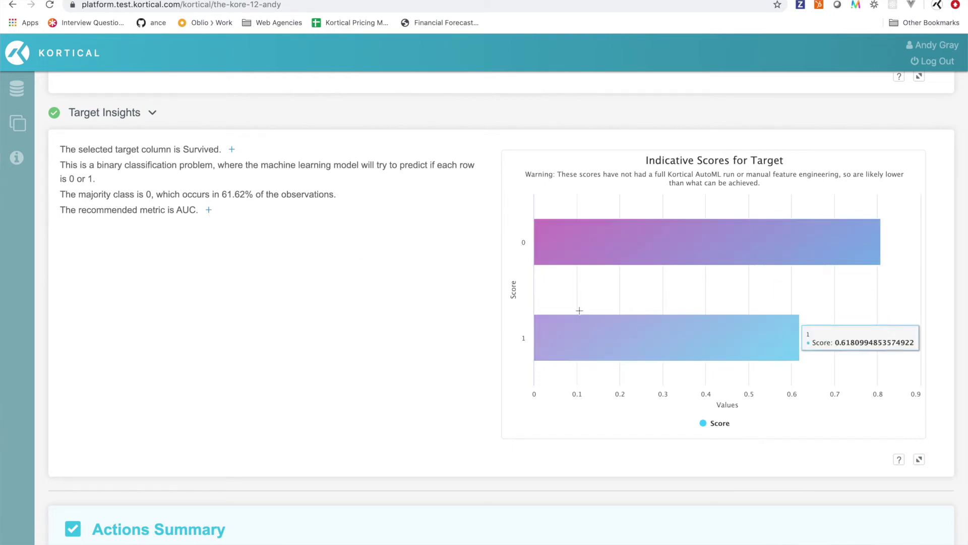
mouse_move(662, 226)
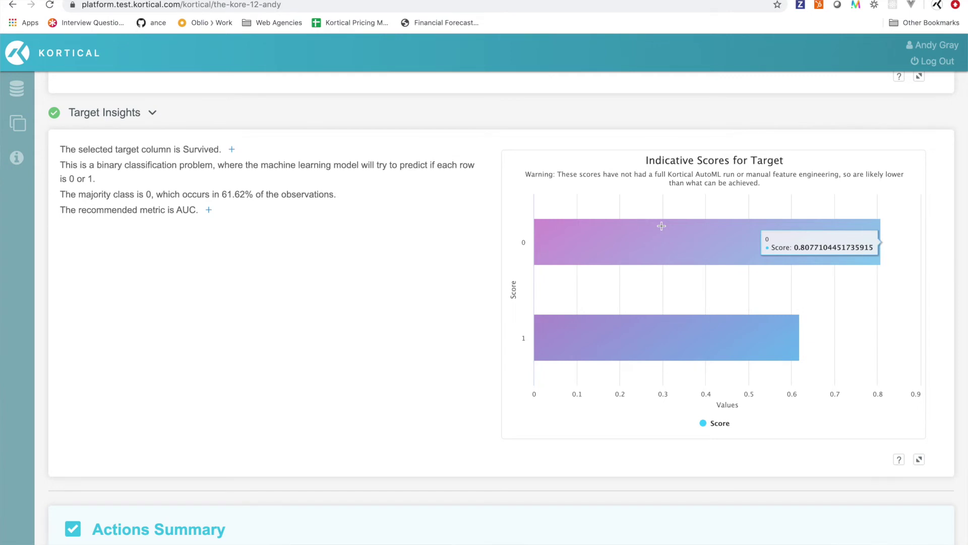
scroll(426, 361, down, 3)
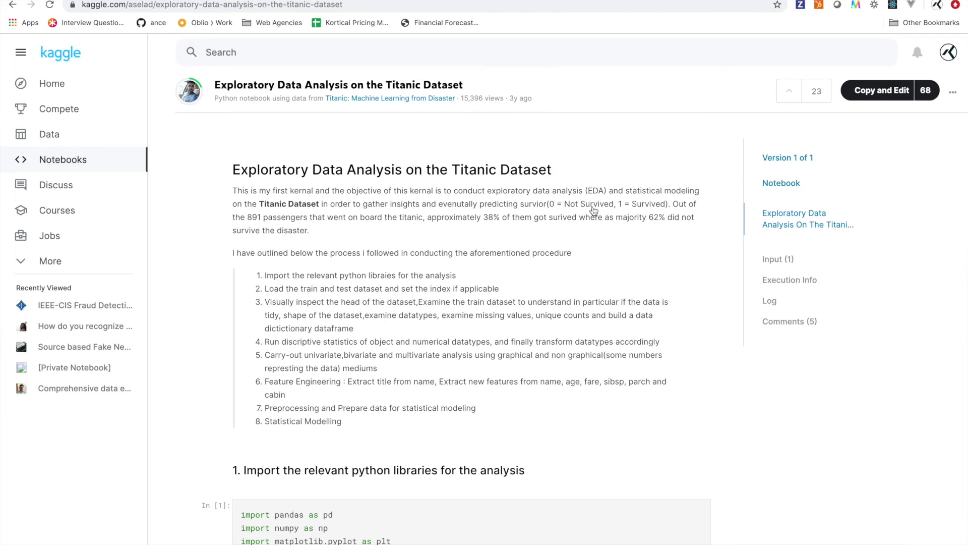
- Scroll the Kaggle notebook past the head, dtypes, missing-value and unique-count tables to the In [14]/In [15] describe cells
scroll(624, 272, down, 8)
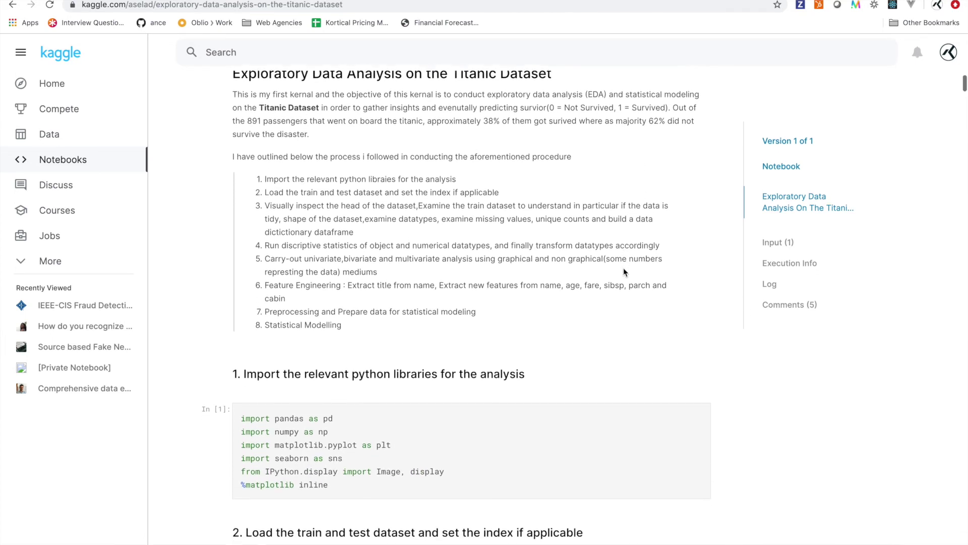
scroll(624, 273, down, 4)
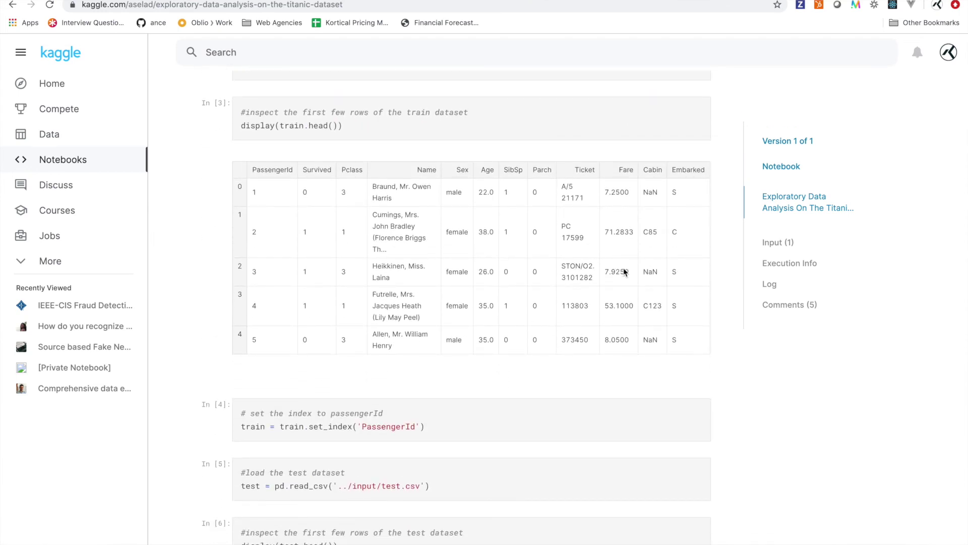
scroll(624, 272, down, 7)
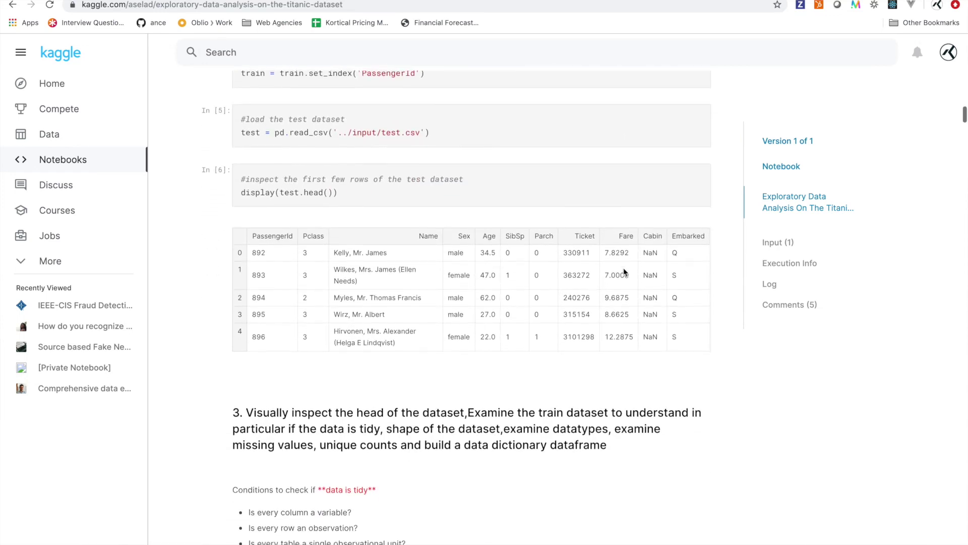
scroll(624, 272, down, 12)
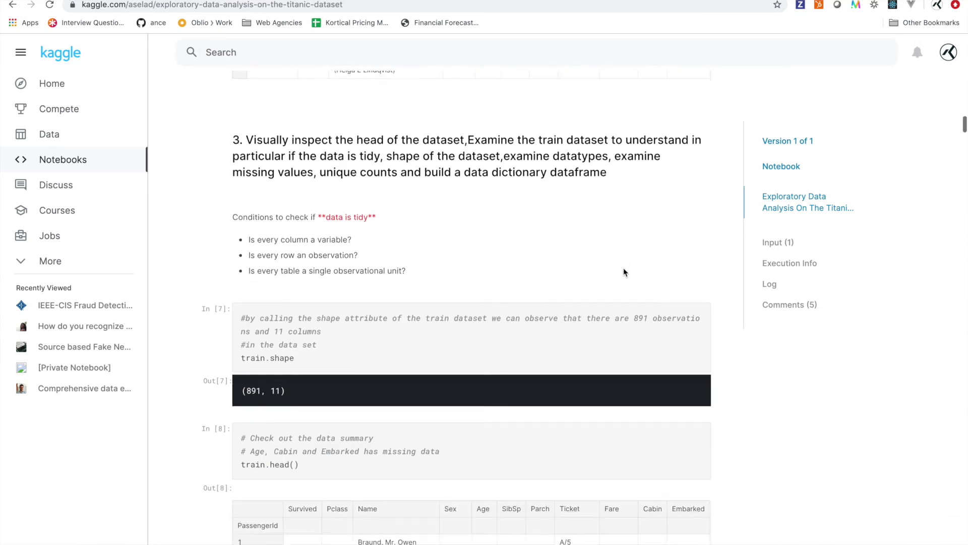
scroll(624, 272, down, 4)
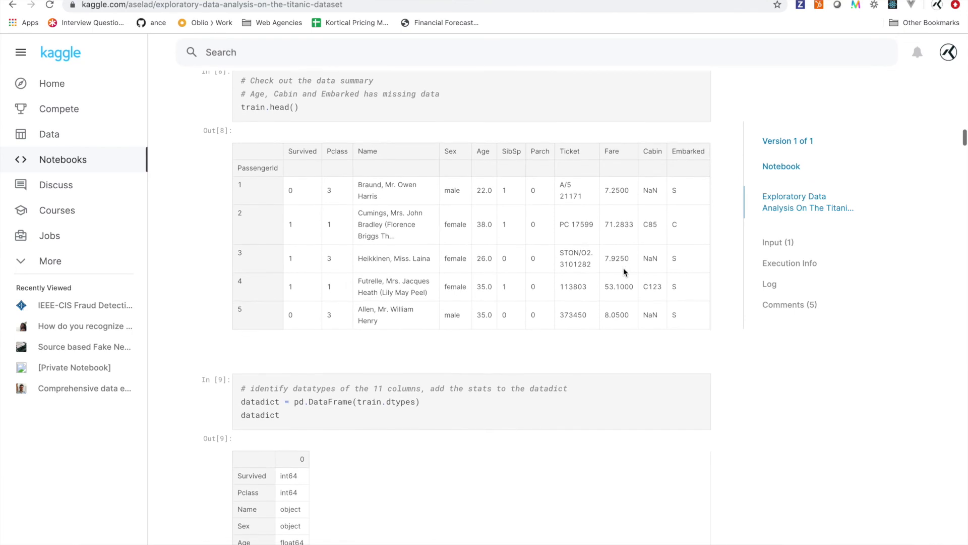
scroll(623, 273, down, 3)
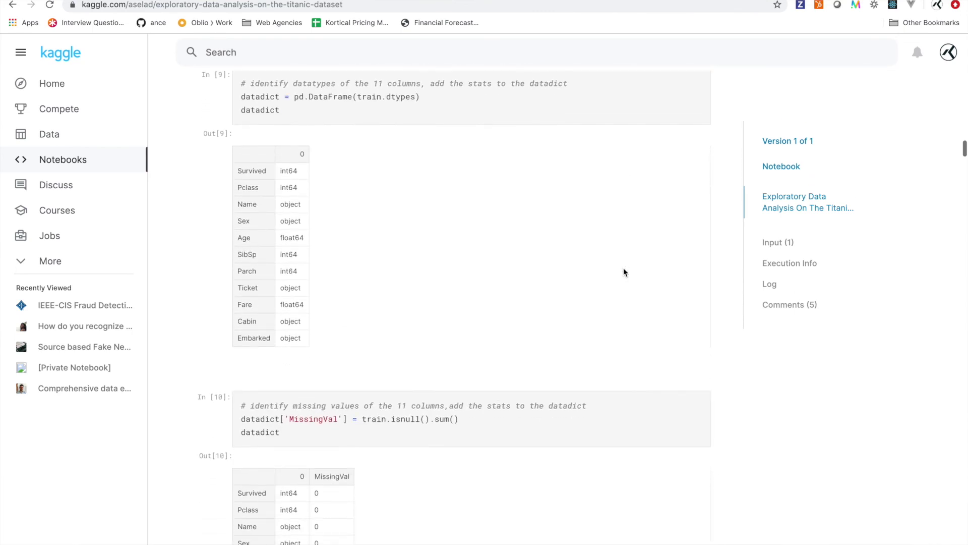
scroll(318, 221, down, 1)
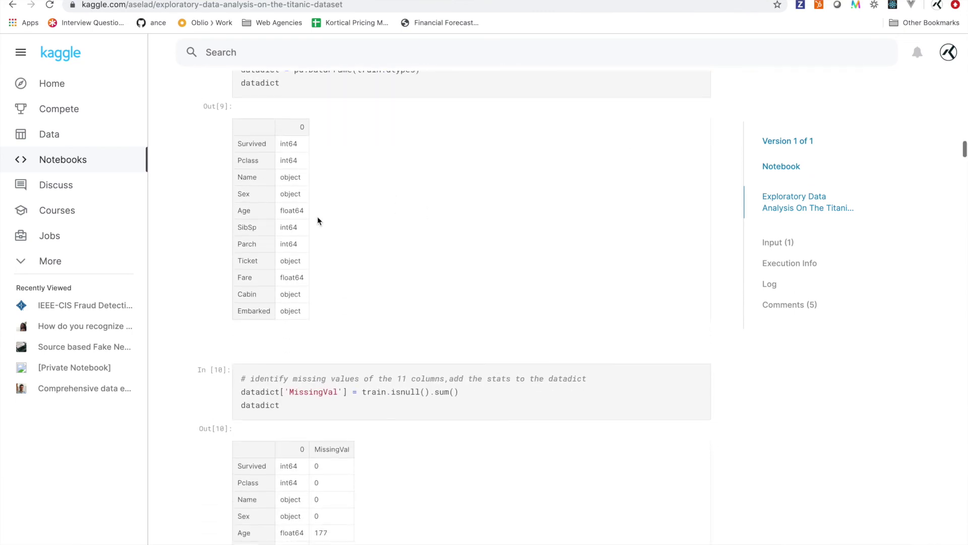
scroll(317, 221, down, 6)
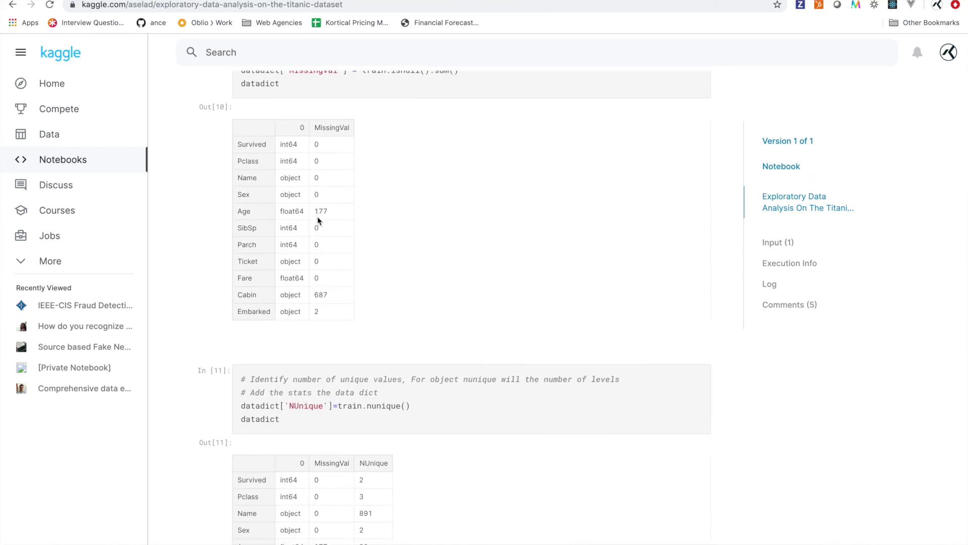
scroll(440, 276, down, 7)
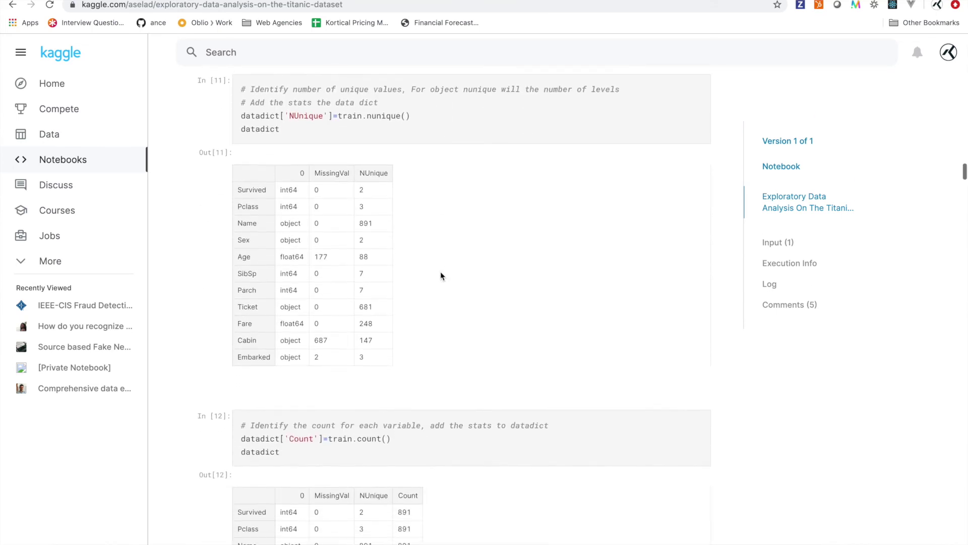
scroll(440, 276, down, 5)
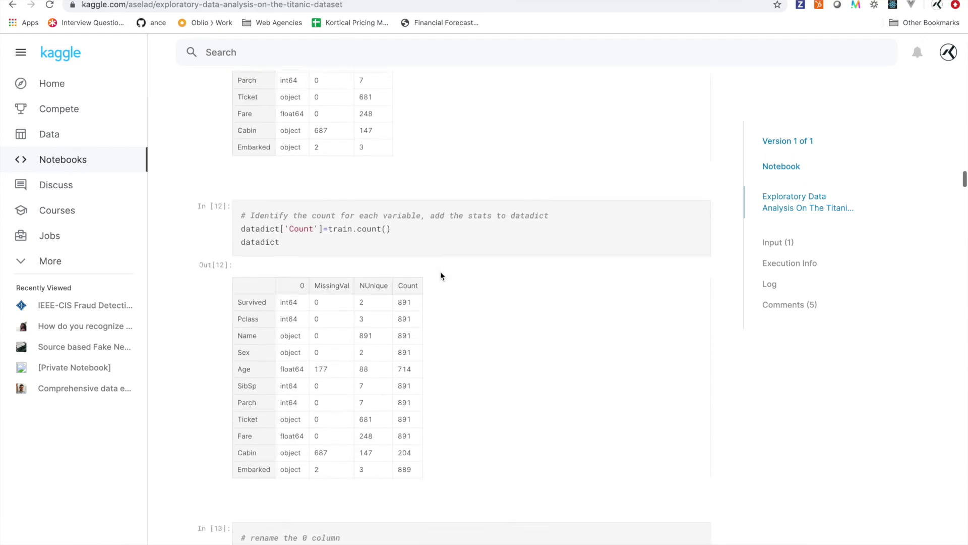
scroll(440, 276, down, 10)
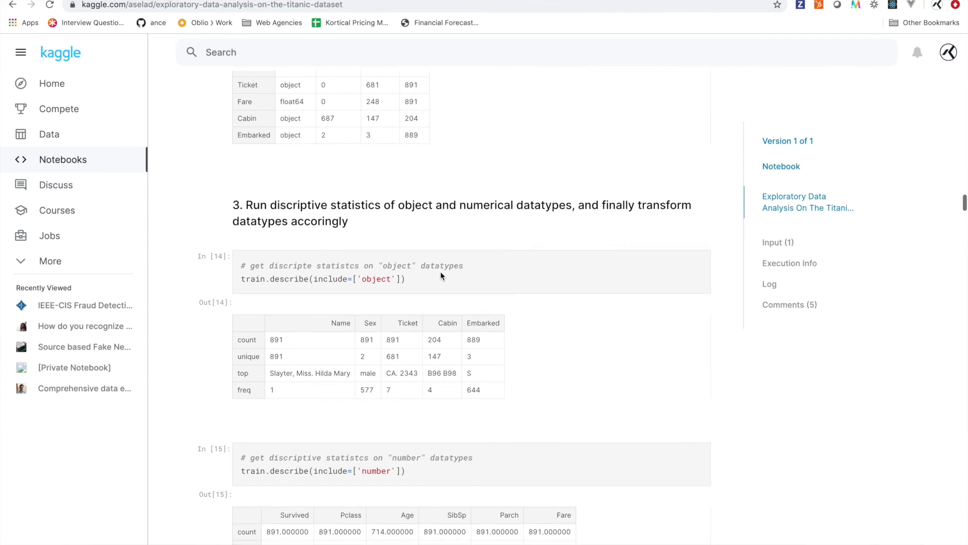
scroll(440, 275, down, 5)
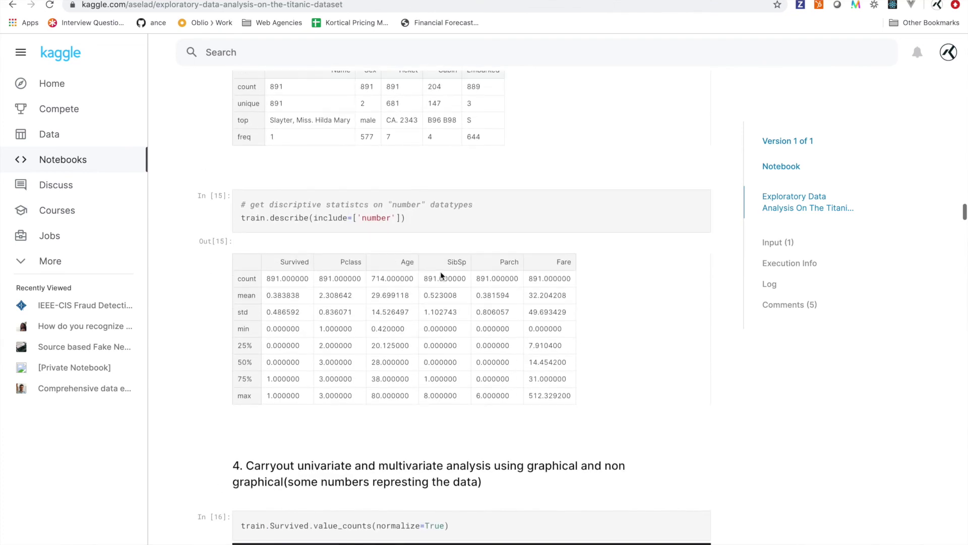
scroll(440, 276, up, 3)
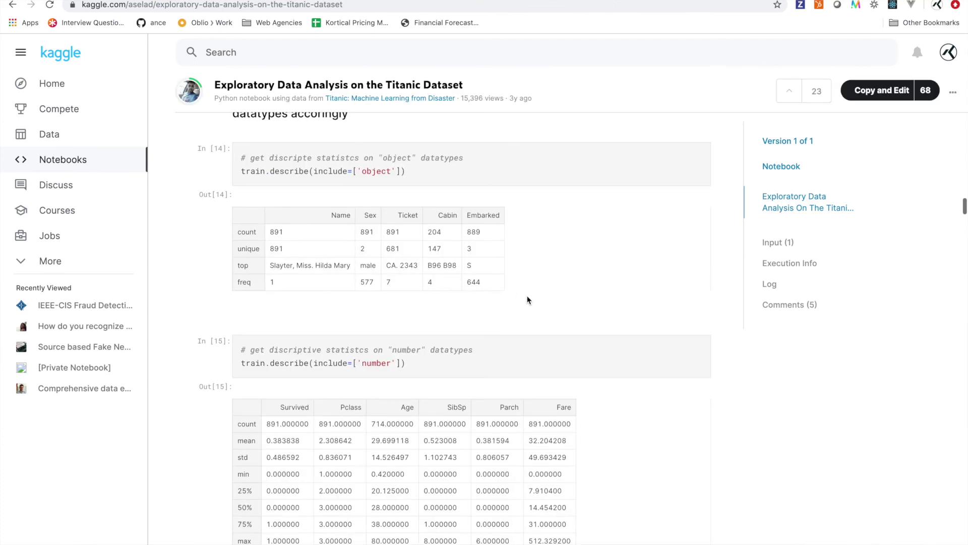
scroll(527, 299, down, 8)
- Scroll through the count-plot grid and bivariate bar and box plots to the In [19] Age-Fare jointplot
scroll(528, 300, down, 7)
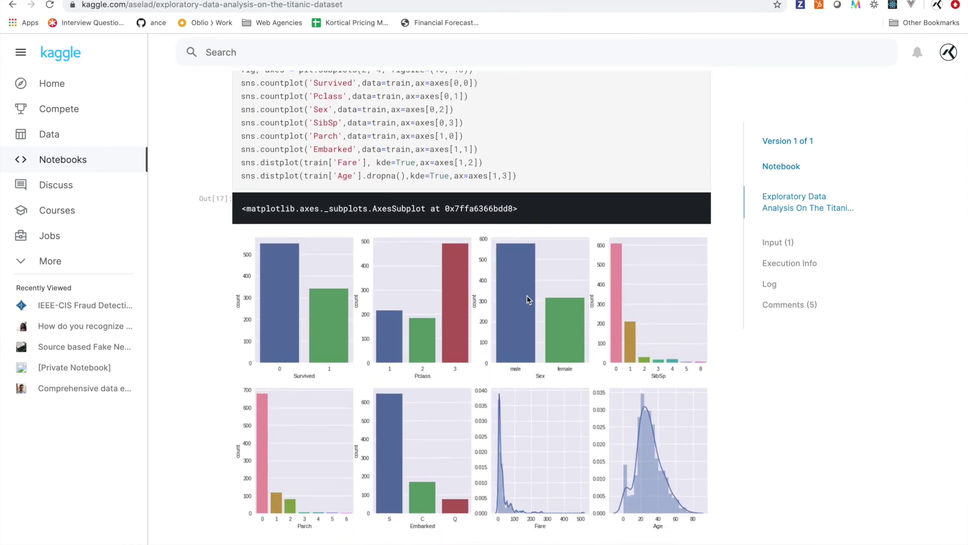
scroll(528, 299, down, 3)
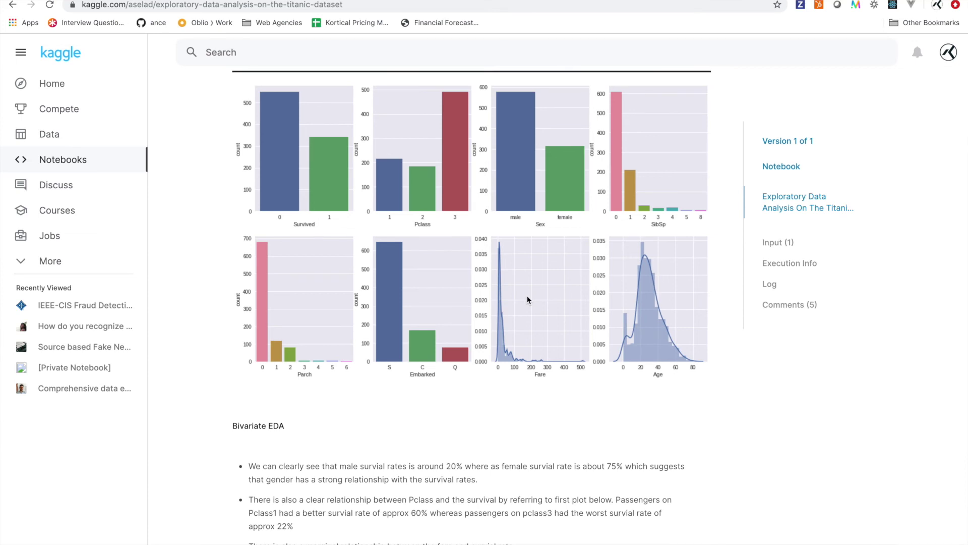
scroll(527, 300, down, 5)
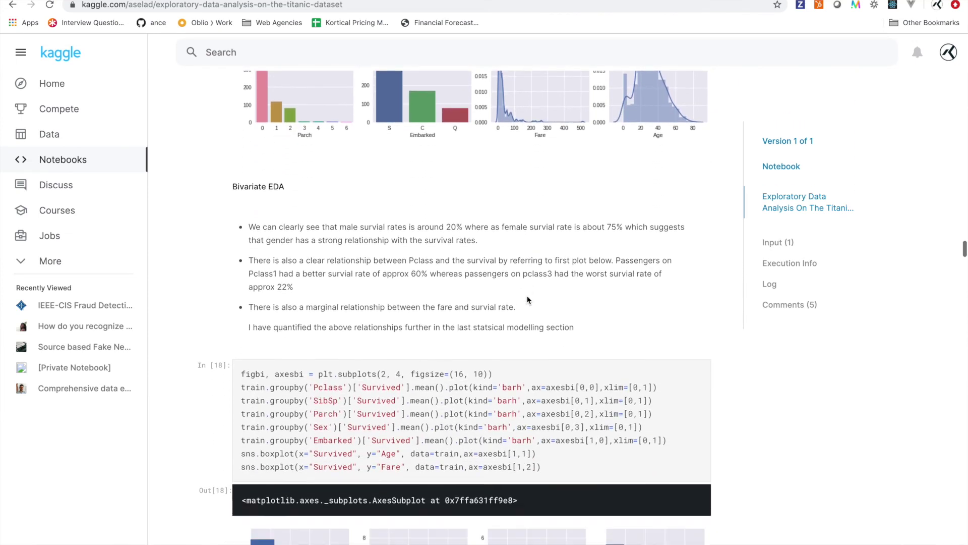
scroll(527, 300, down, 8)
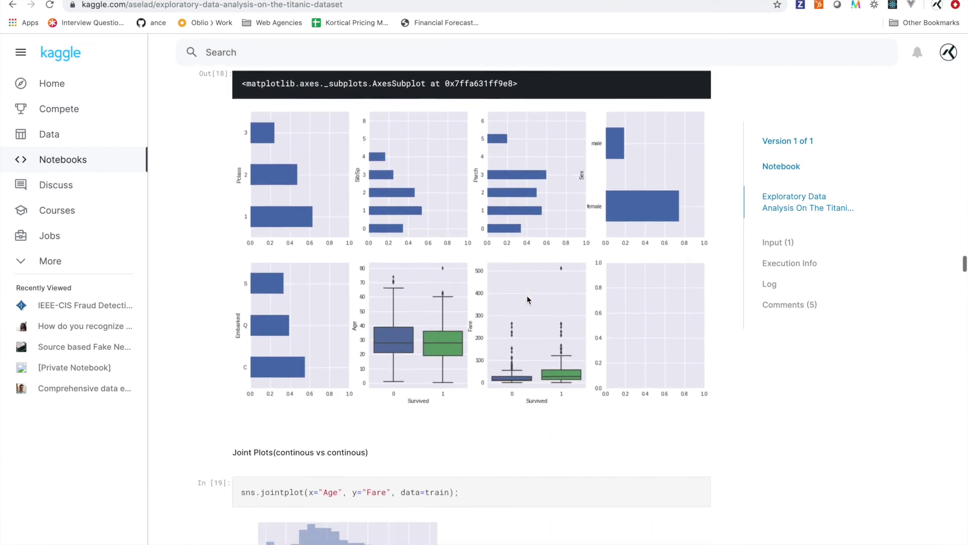
scroll(528, 299, down, 1)
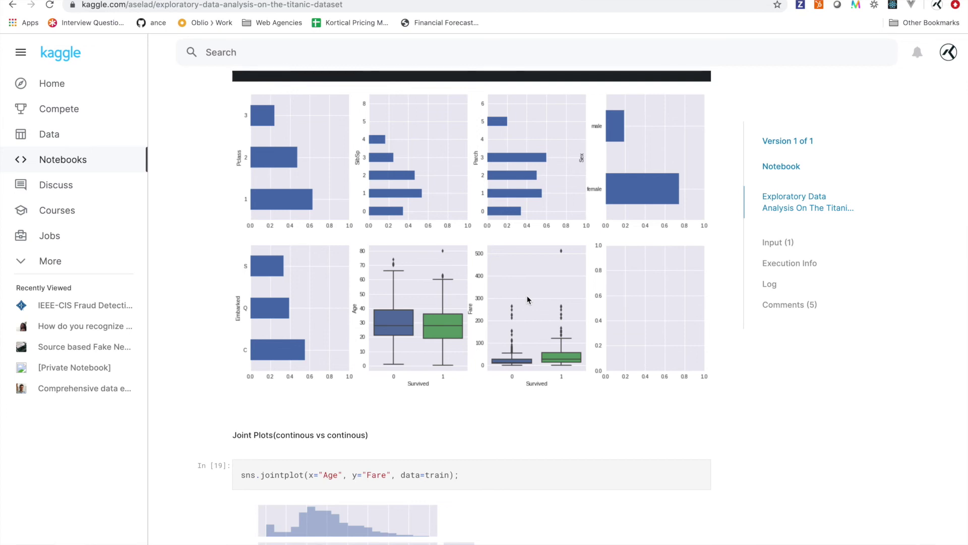
scroll(528, 300, down, 7)
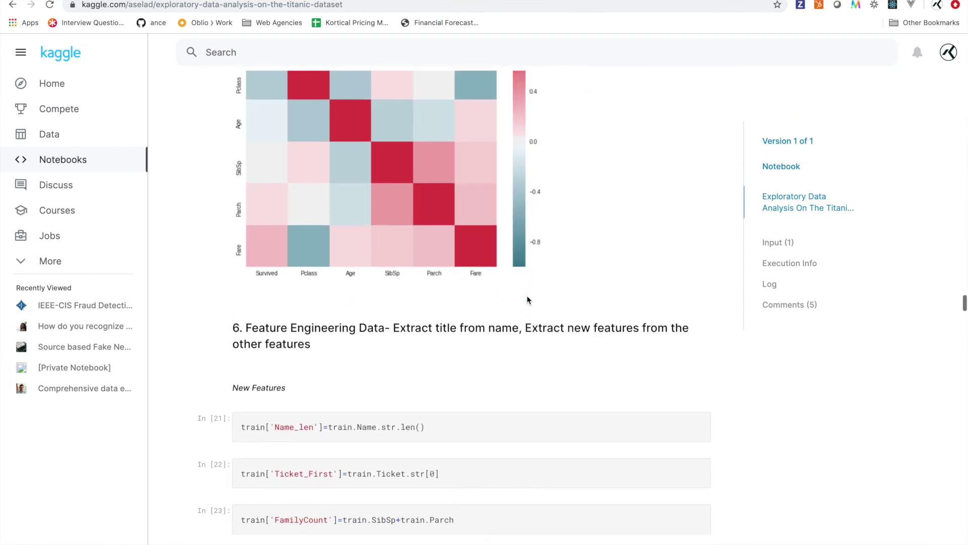
- Review the heatmap and Name_len, Ticket_First, FamilyCount cells, reaching title counts (Mr. 517, Miss. 182)
scroll(527, 299, down, 3)
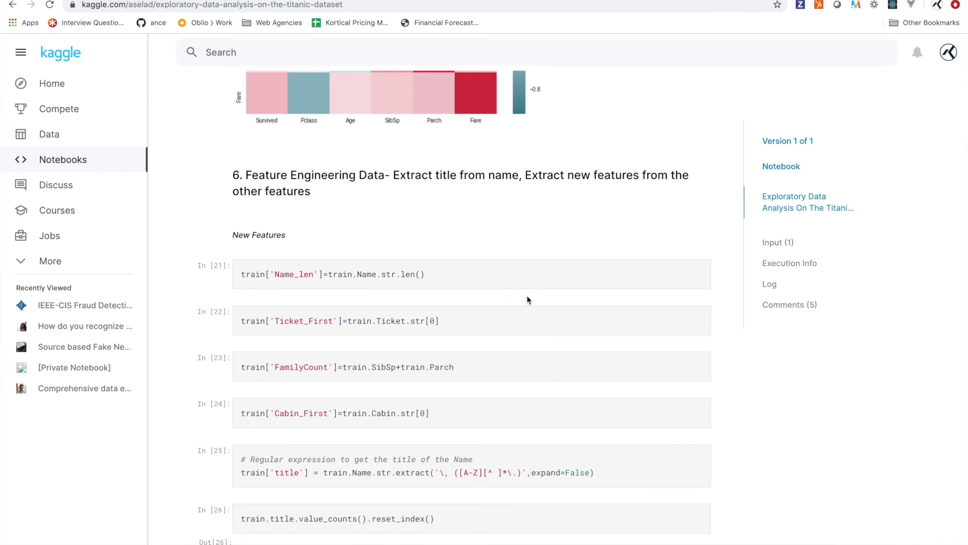
scroll(528, 299, down, 1)
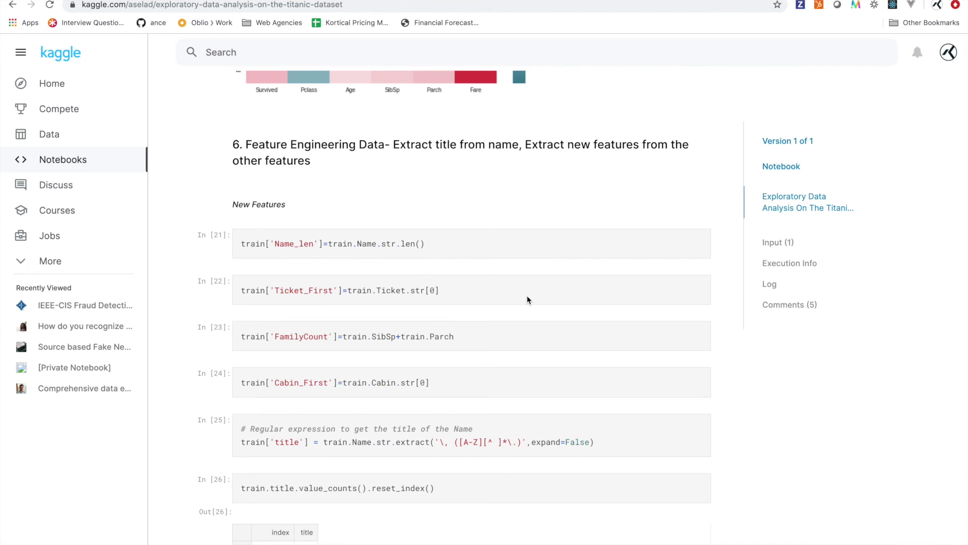
scroll(528, 299, up, 3)
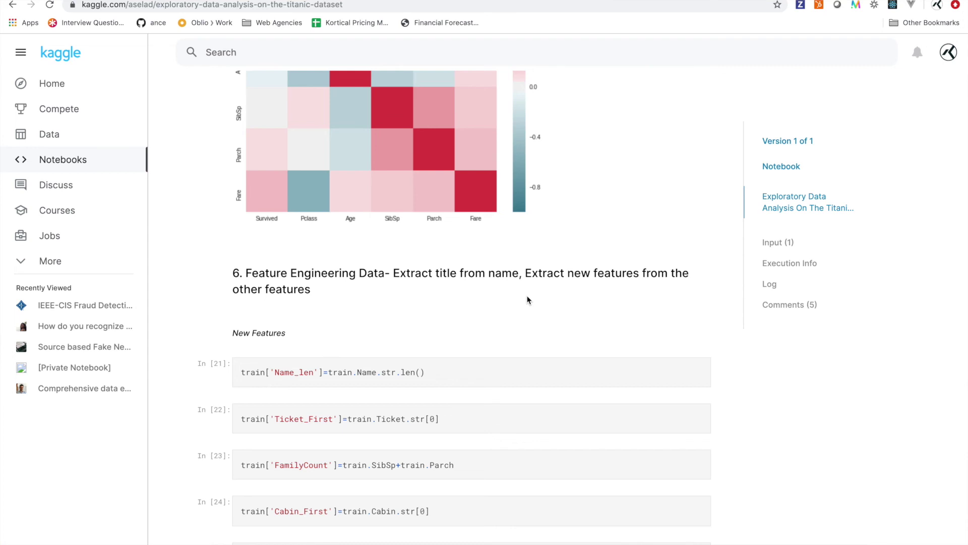
scroll(527, 300, down, 14)
scroll(528, 299, up, 1)
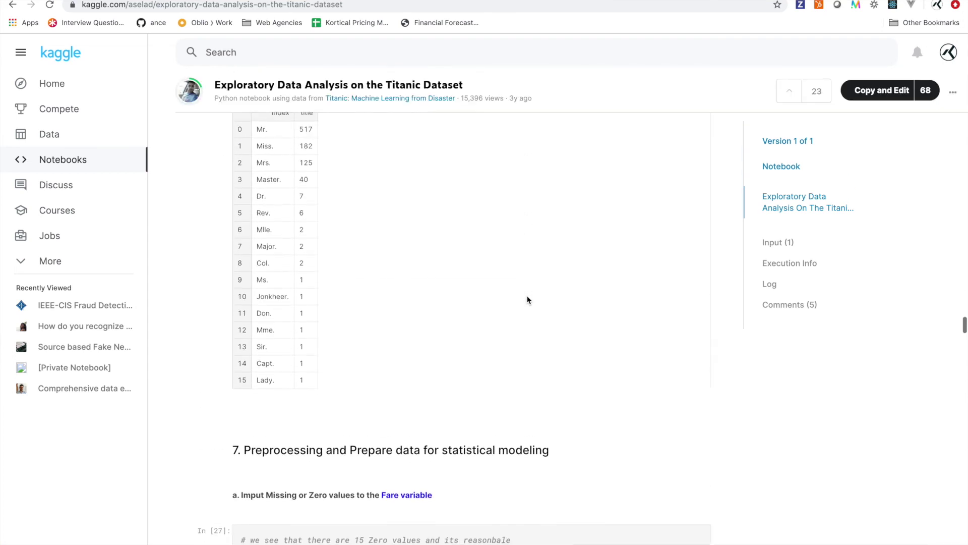
scroll(527, 300, up, 2)
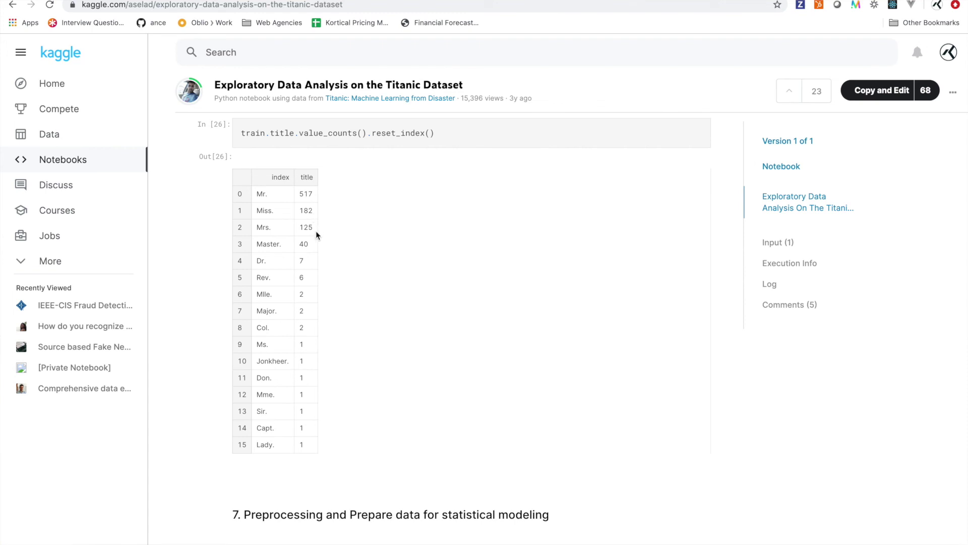
scroll(367, 255, down, 7)
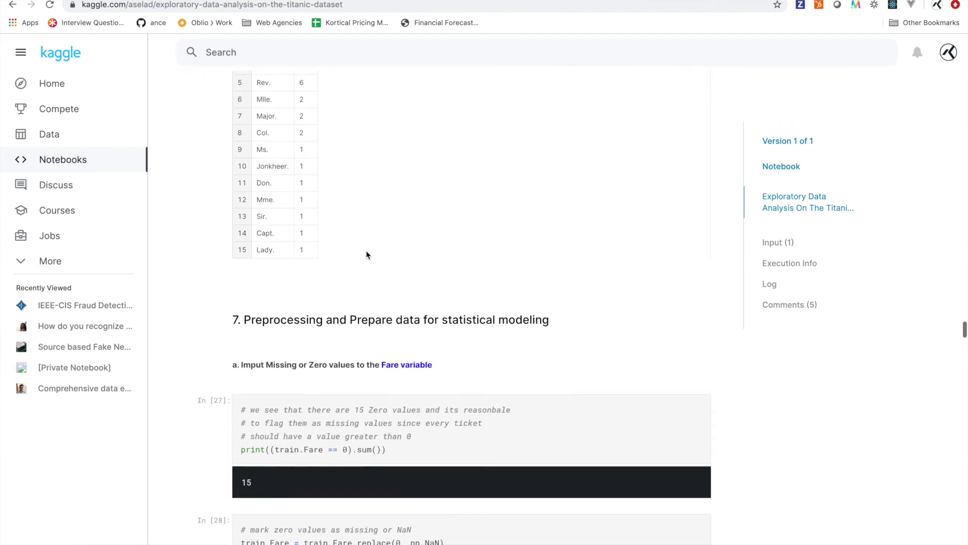
- Skim sections 7 and 8 to the In [48] RandomForestClassifier cell showing 0.9673 accuracy
scroll(366, 255, down, 10)
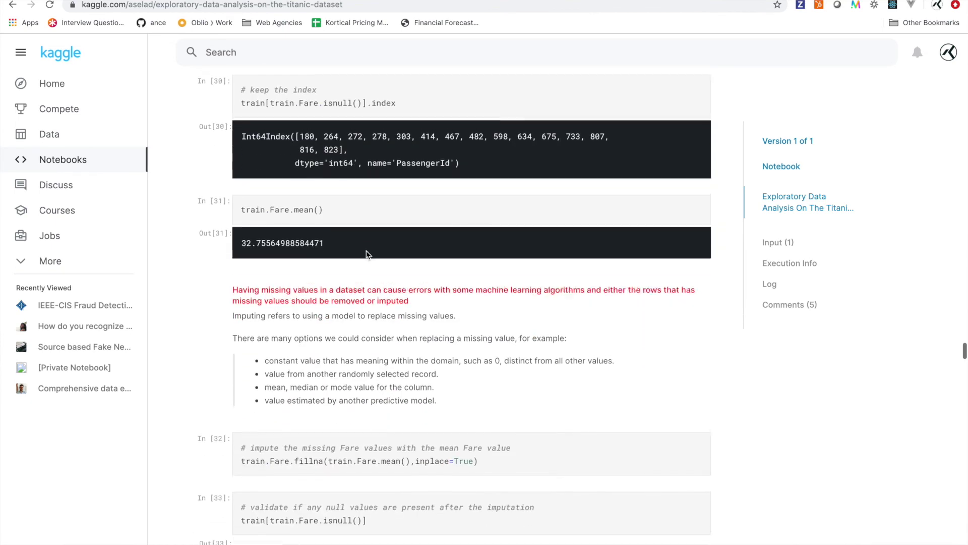
scroll(366, 255, down, 15)
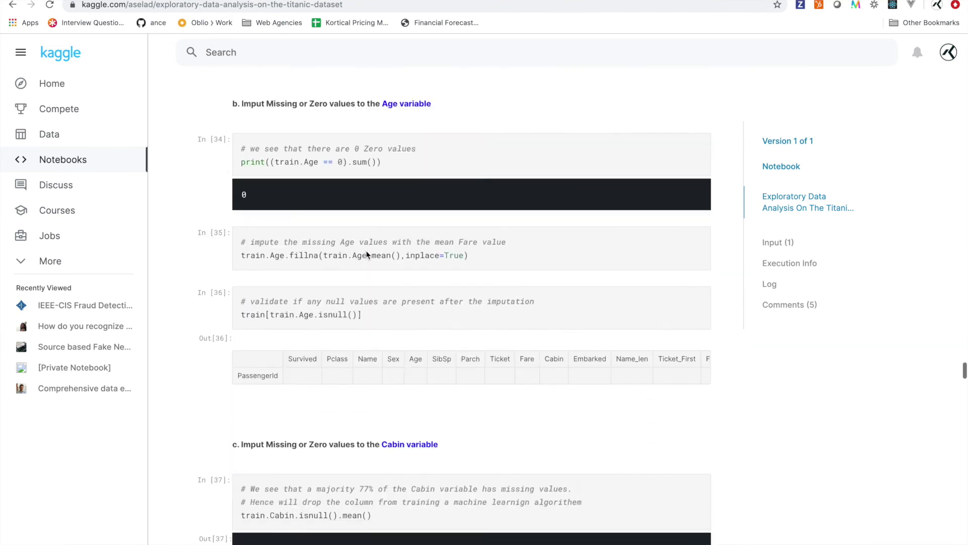
scroll(367, 255, down, 15)
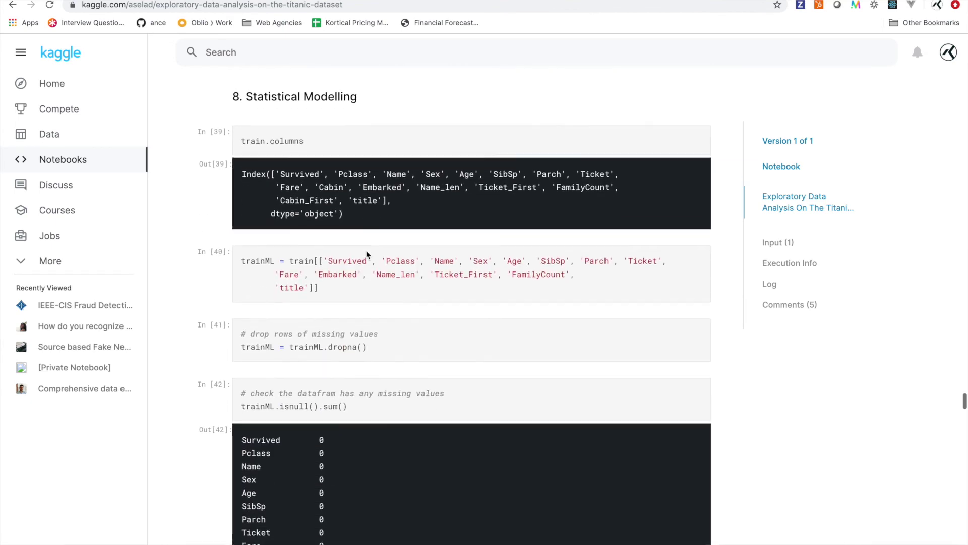
scroll(366, 255, down, 15)
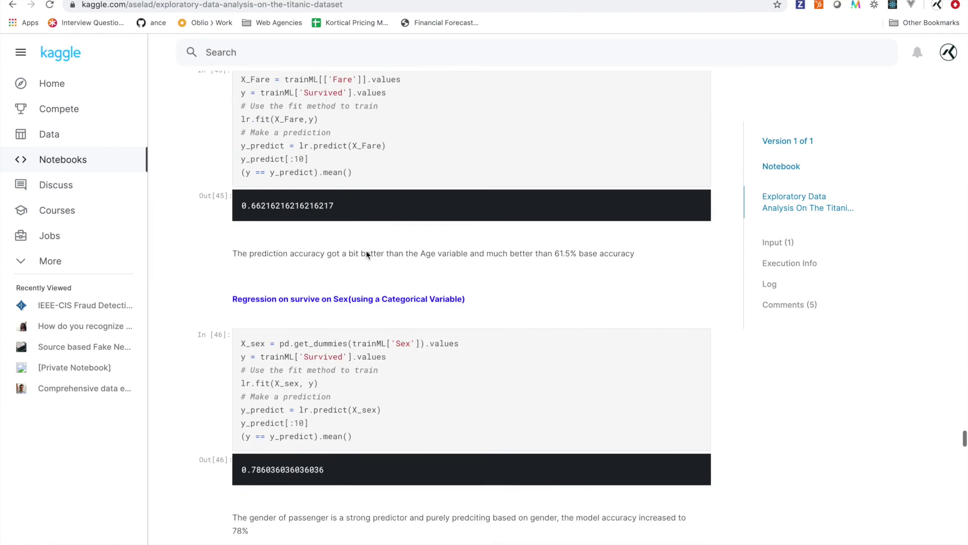
scroll(367, 255, down, 10)
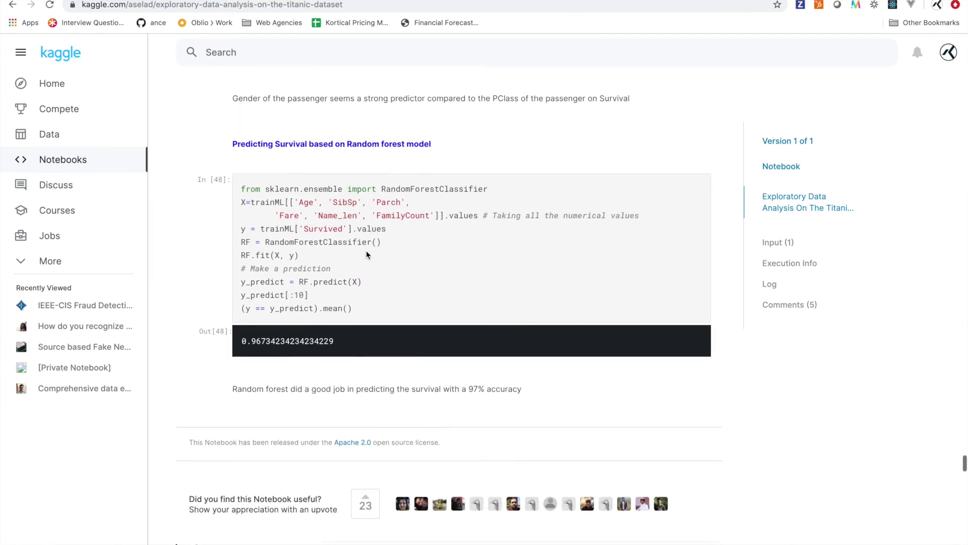
scroll(367, 254, up, 1)
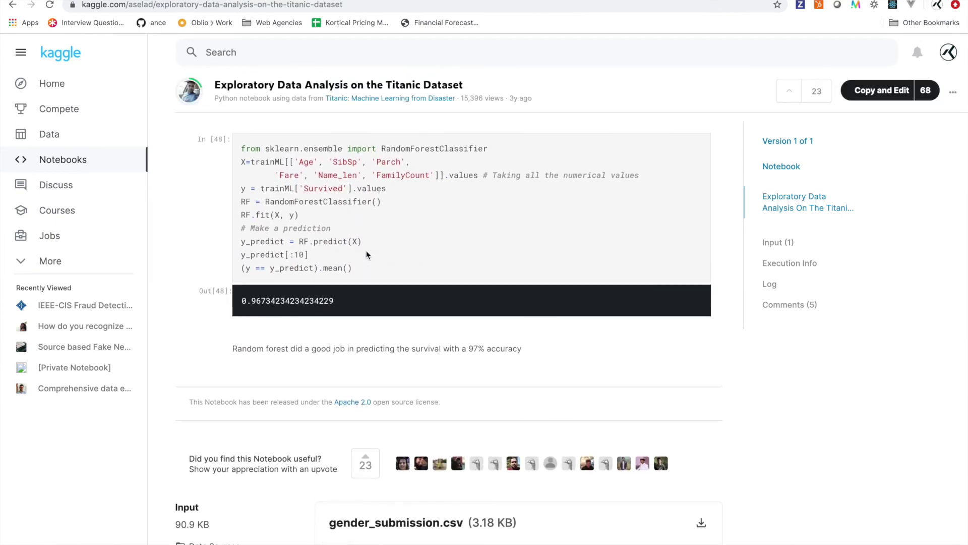